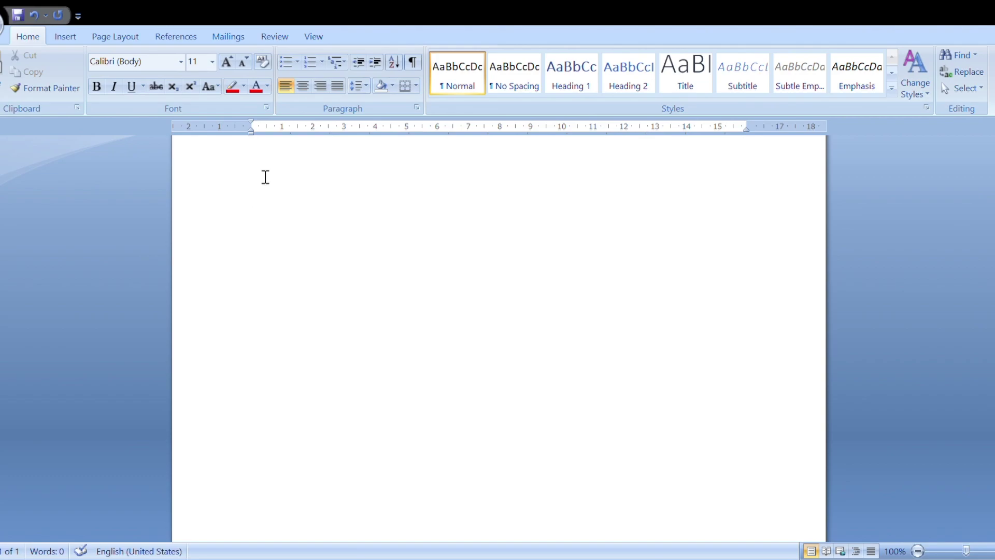
# Step: Type 'Allignment:' on the first line, centre the empty line below, and select all text
pyautogui.scroll(1, 264, 177)
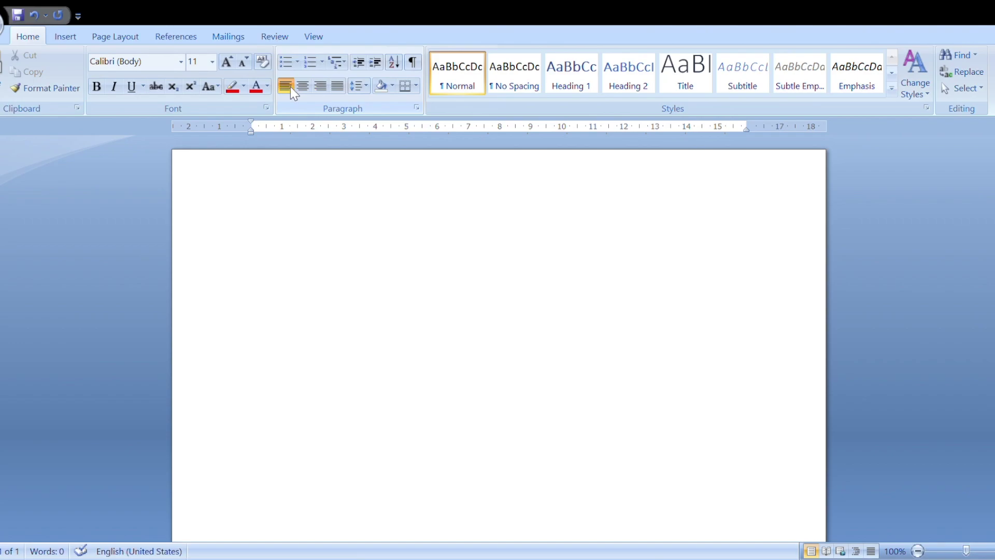
pyautogui.write('Al')
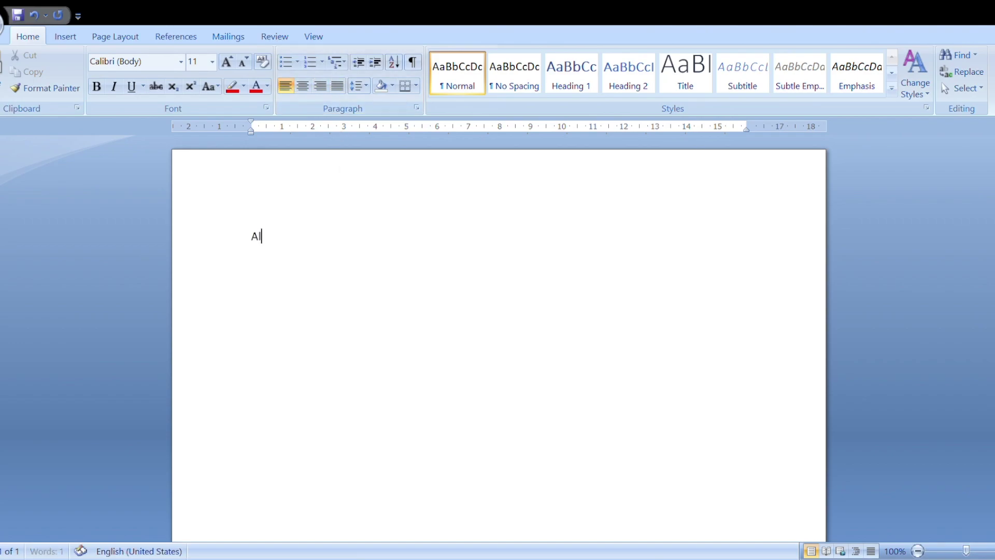
pyautogui.write('lignment')
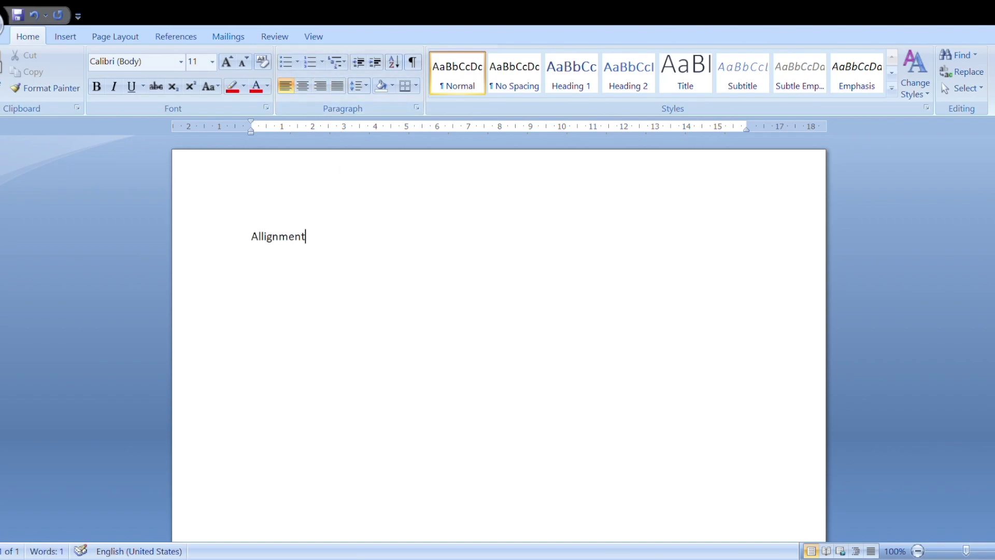
pyautogui.write(':')
pyautogui.press('Return')
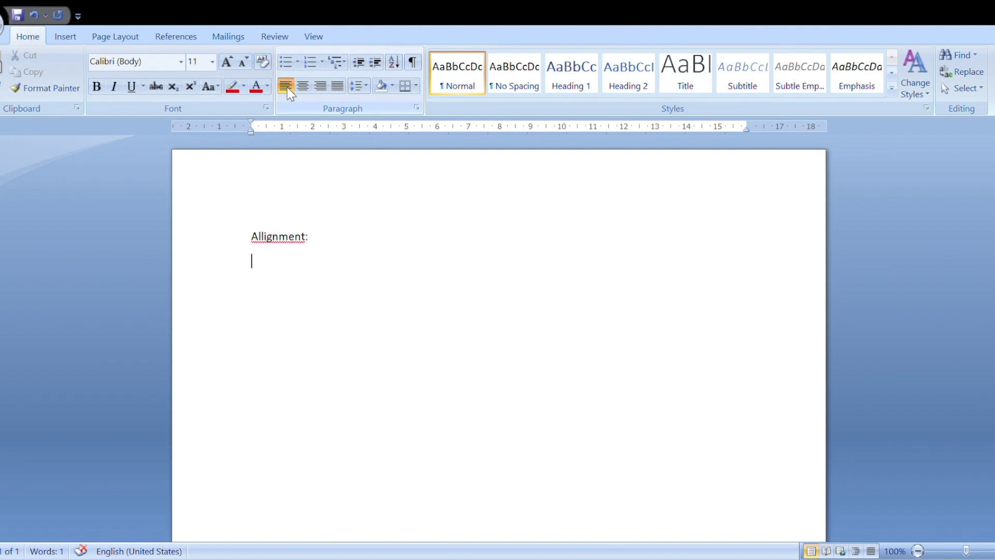
pyautogui.click(303, 85)
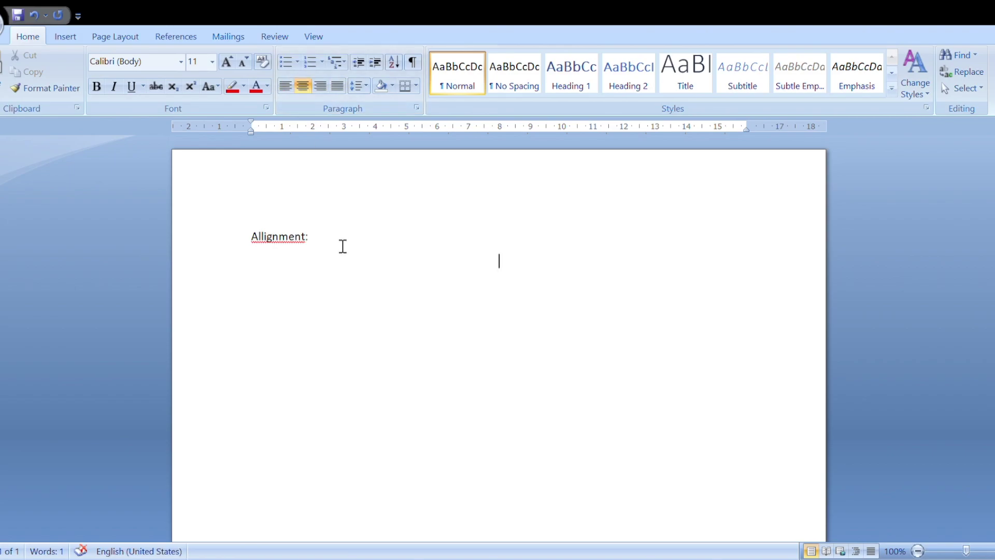
pyautogui.hotkey('ctrl', 'a')
# Step: Delete all the document text and set the blank first line to centre alignment
pyautogui.press('Delete')
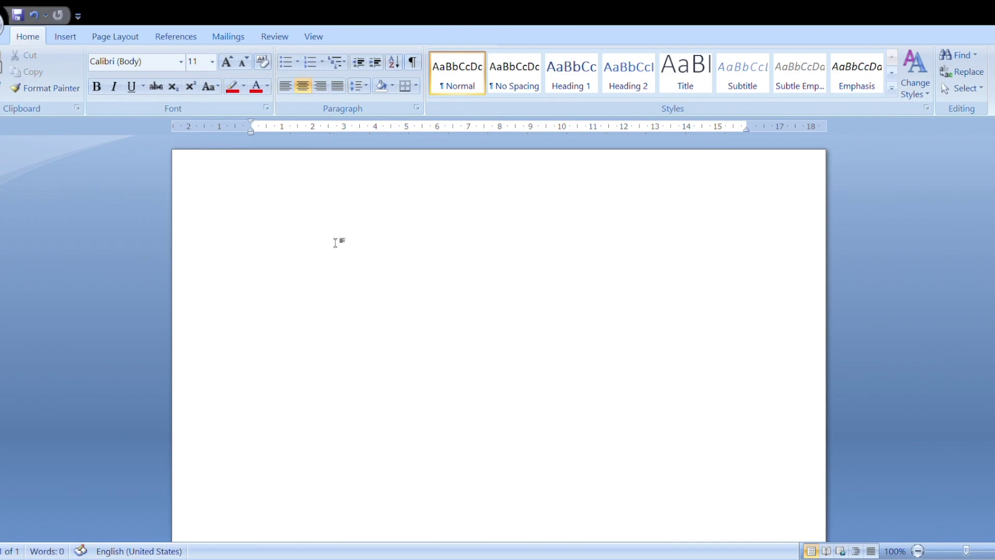
pyautogui.click(290, 90)
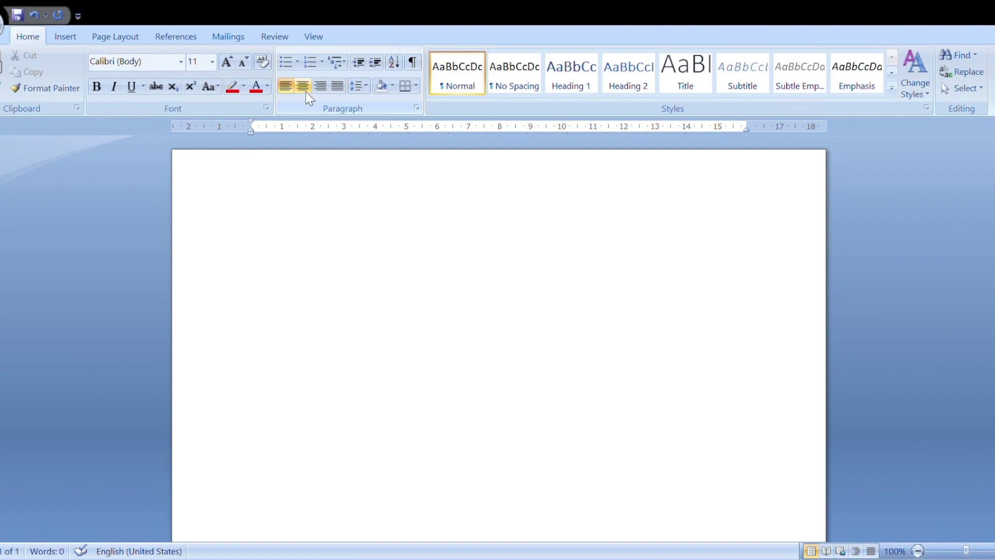
pyautogui.click(306, 93)
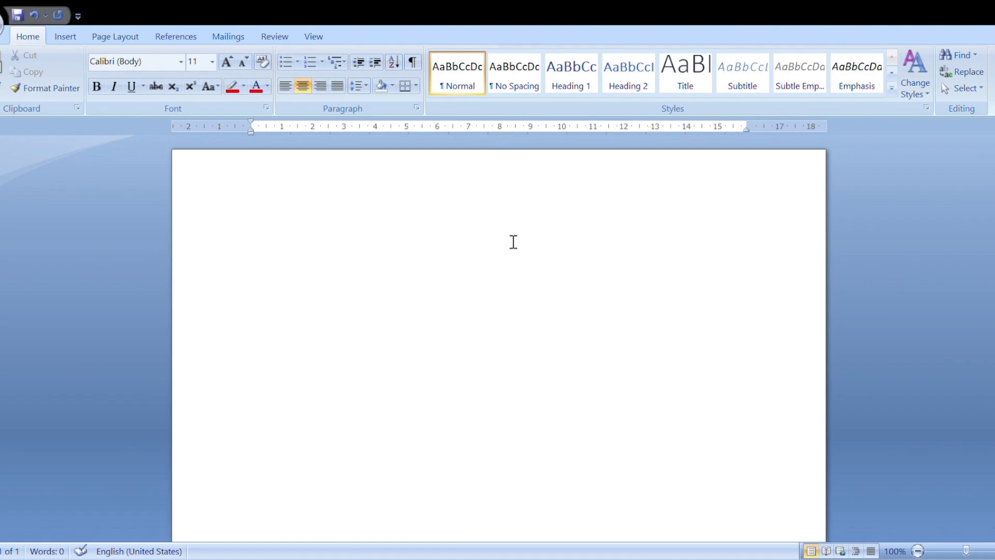
# Step: Type the centred title 'Application', then right-aligned lines 'Date: 16-10-2023,' and 'Hanamkonda.'
pyautogui.write('Application')
pyautogui.press('Return')
pyautogui.click(319, 87)
pyautogui.write('Date:')
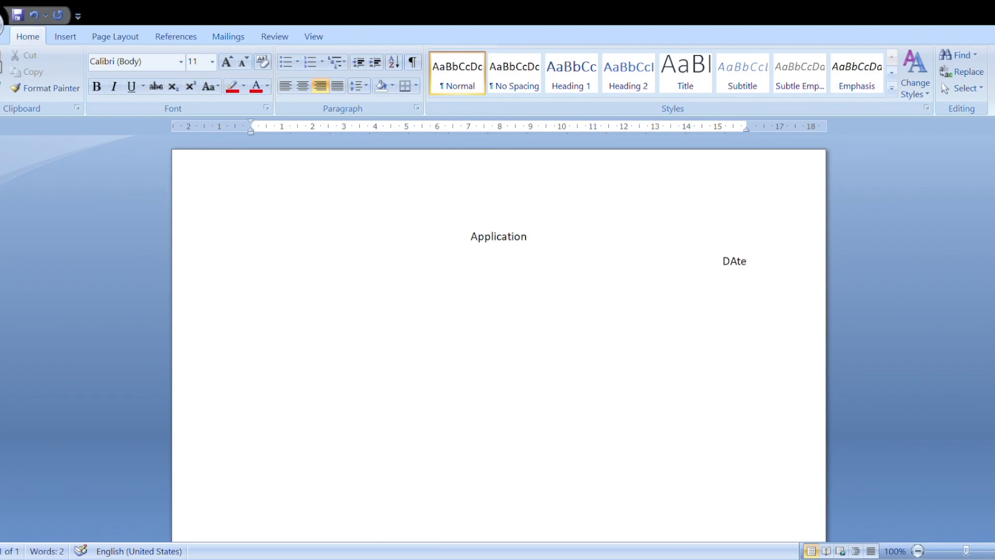
pyautogui.write(' 16-10')
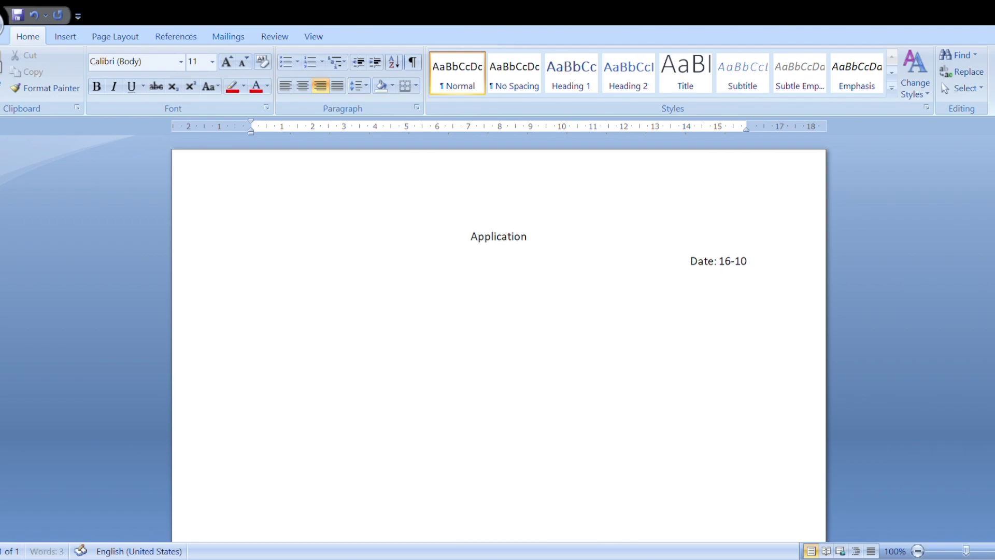
pyautogui.write('-2023,')
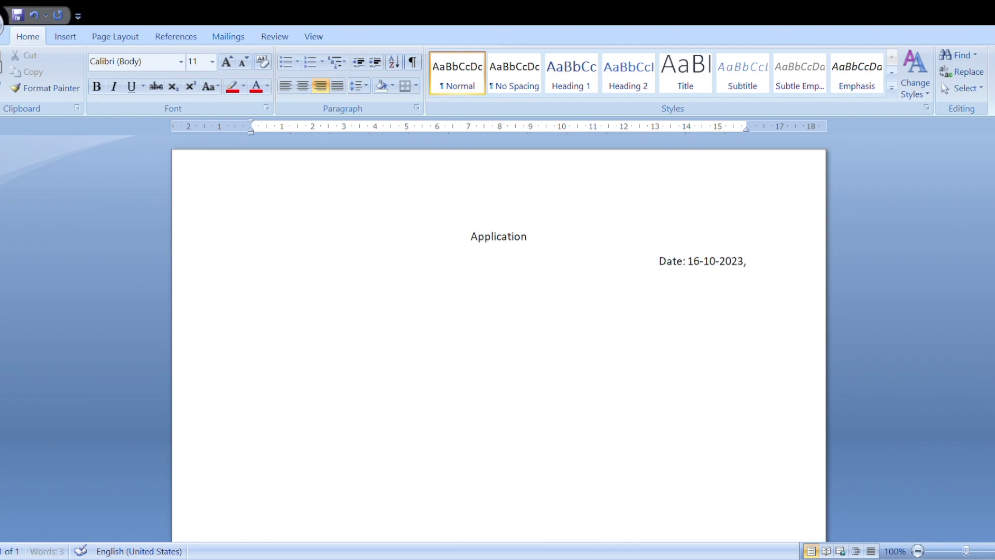
pyautogui.press('Return')
pyautogui.write('Hanamkonda.')
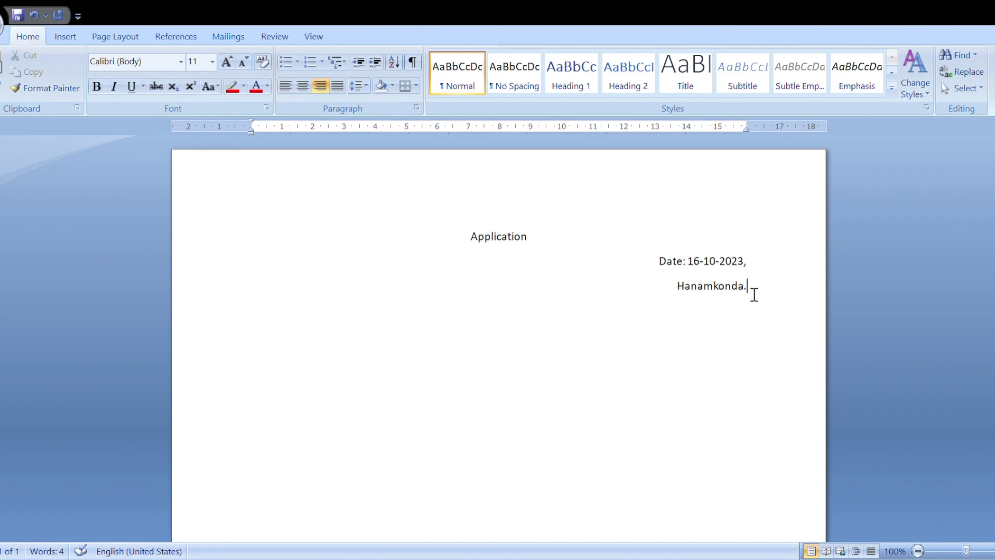
pyautogui.press('Return')
# Step: Left-align and type the addressee lines 'To' and 'The Director,'
pyautogui.click(286, 92)
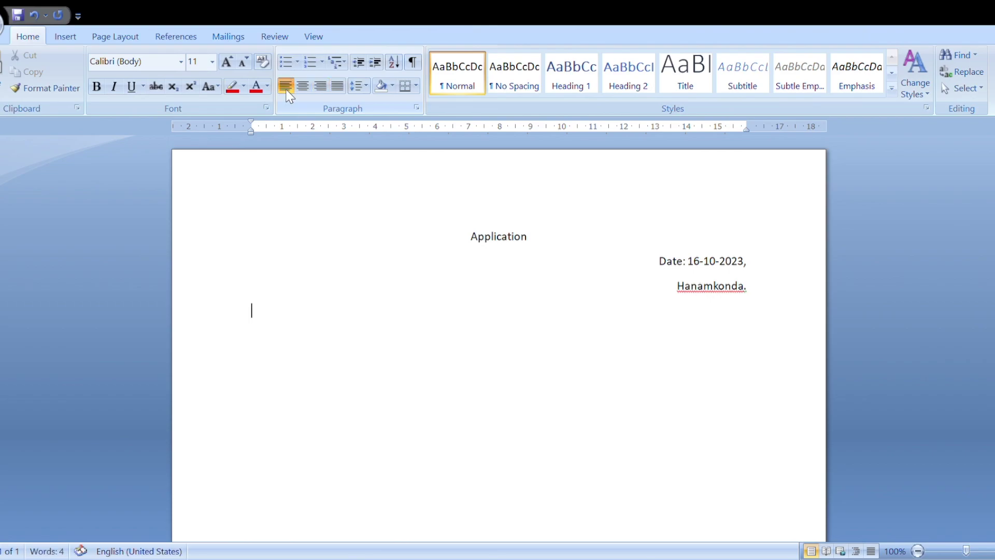
pyautogui.write('TO')
pyautogui.press('Return')
pyautogui.press('BackSpace')
pyautogui.press('BackSpace')
pyautogui.write('o')
pyautogui.press('Return')
pyautogui.write('The Directo')
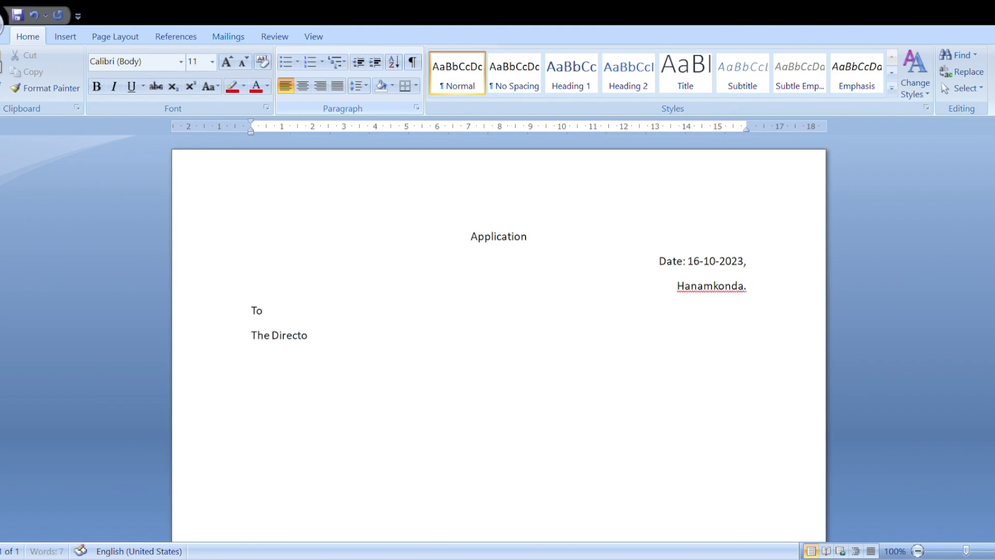
pyautogui.write('r,')
pyautogui.press('Return')
# Step: Add the addressee lines 'Satyam Skill Development Pvt Ltd,' and 'Warangal.'
pyautogui.write('Satyam Skill D')
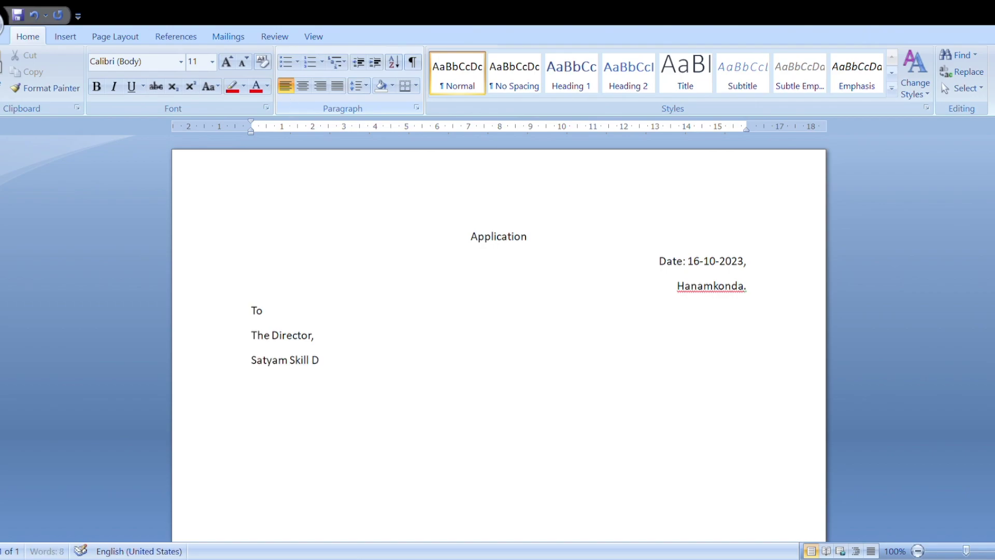
pyautogui.write('evelopment Pv')
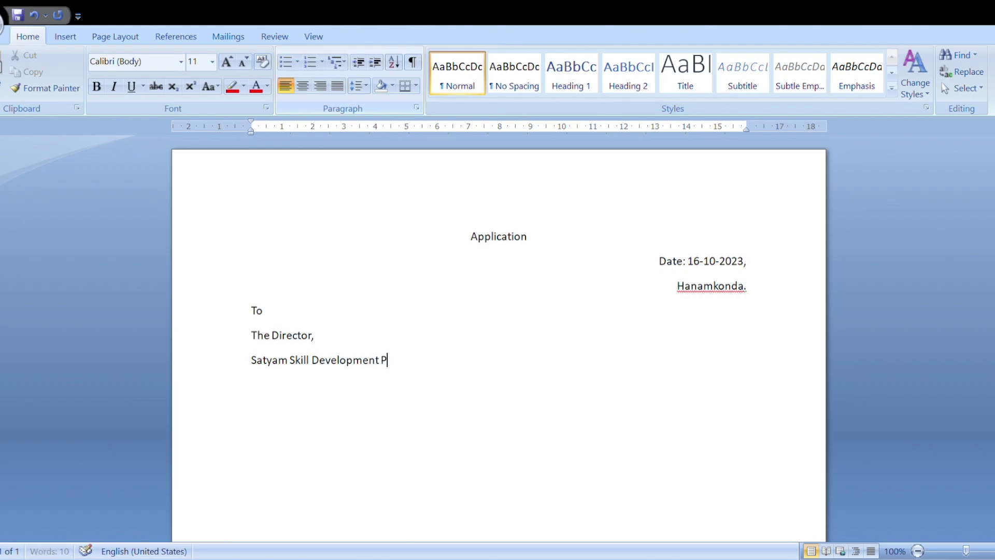
pyautogui.write('Ltd,')
pyautogui.press('Return')
pyautogui.write('Wara')
pyautogui.press('BackSpace')
pyautogui.press('BackSpace')
pyautogui.press('BackSpace')
pyautogui.press('BackSpace')
pyautogui.write('Warangal.')
pyautogui.press('Return')
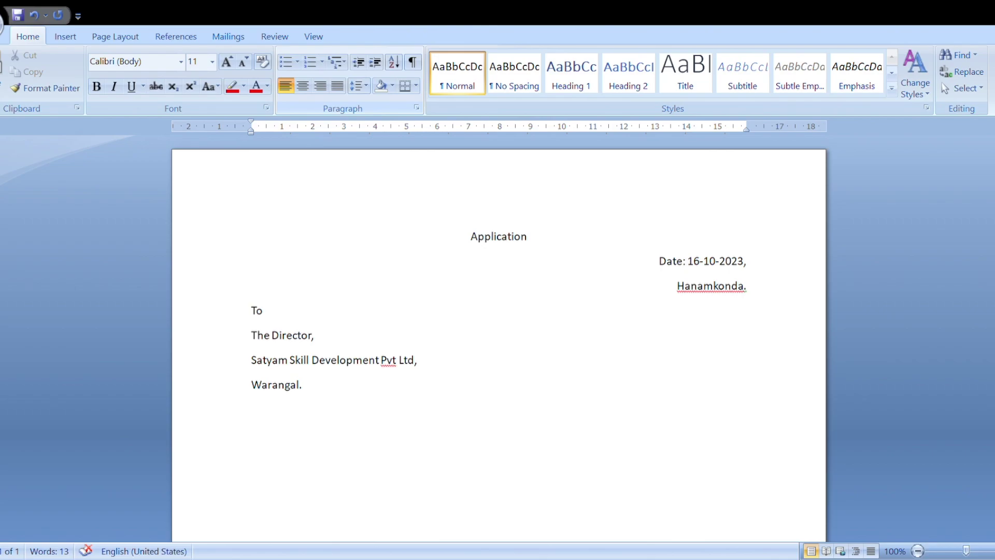
# Step: Type the greeting 'Respected sir,' and start an indented 'Subject:' line
pyautogui.write('REspected sir,')
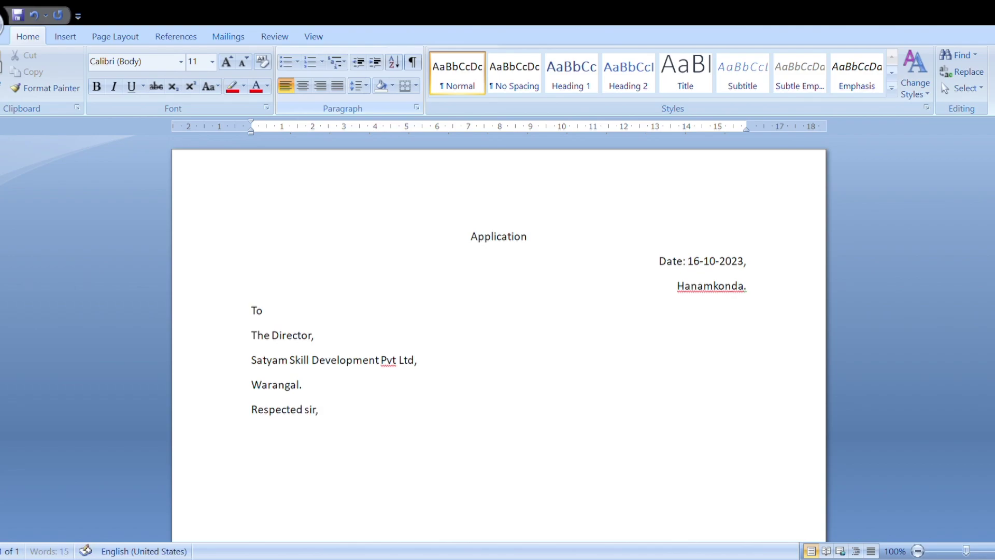
pyautogui.press('Return')
pyautogui.press('Tab')
pyautogui.write('Subject:')
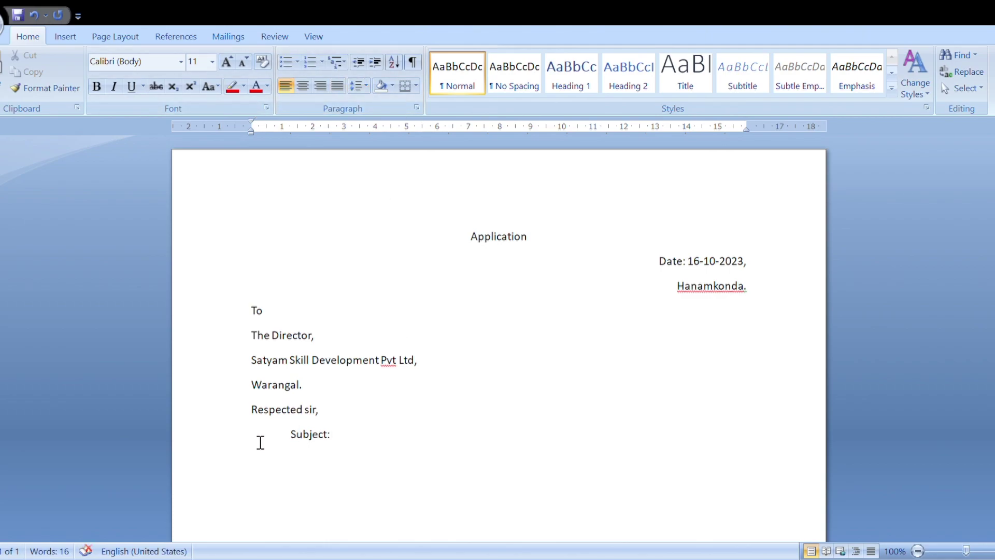
# Step: Type the subject text 'to tafnsfer my admission from Warangal to hanamkonda branch' after 'Subject:'
pyautogui.click(333, 440)
pyautogui.write('to tafnsfer')
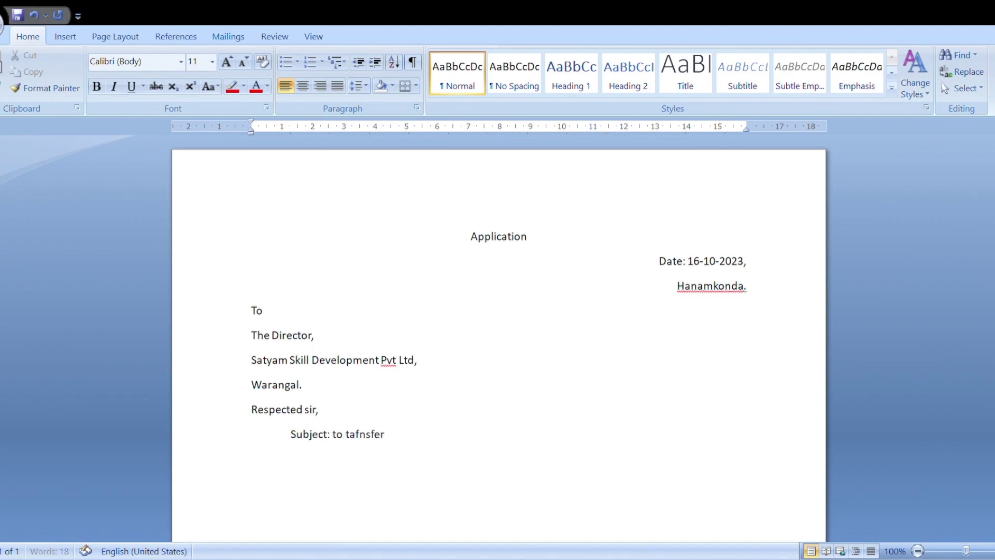
pyautogui.write(' my admission ')
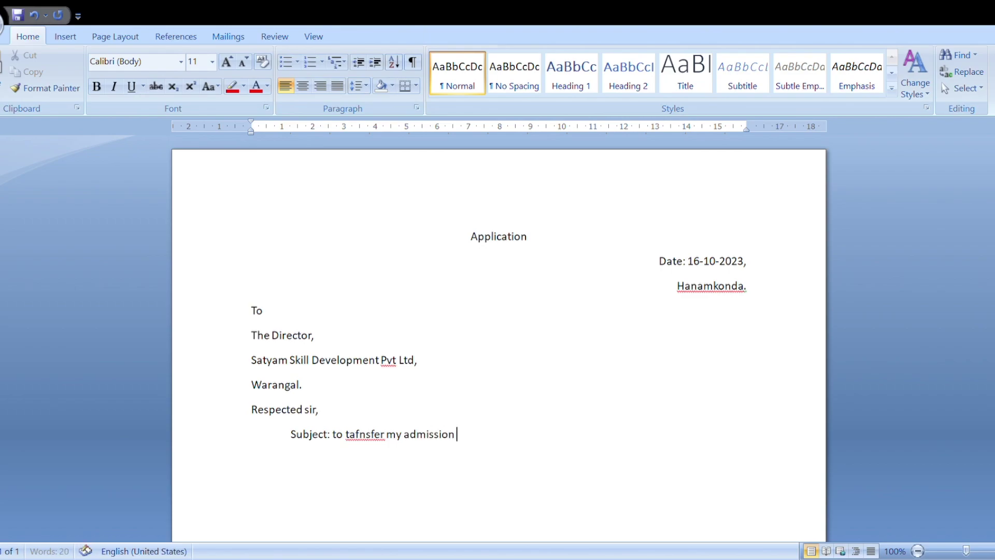
pyautogui.write('from Warangal to ah')
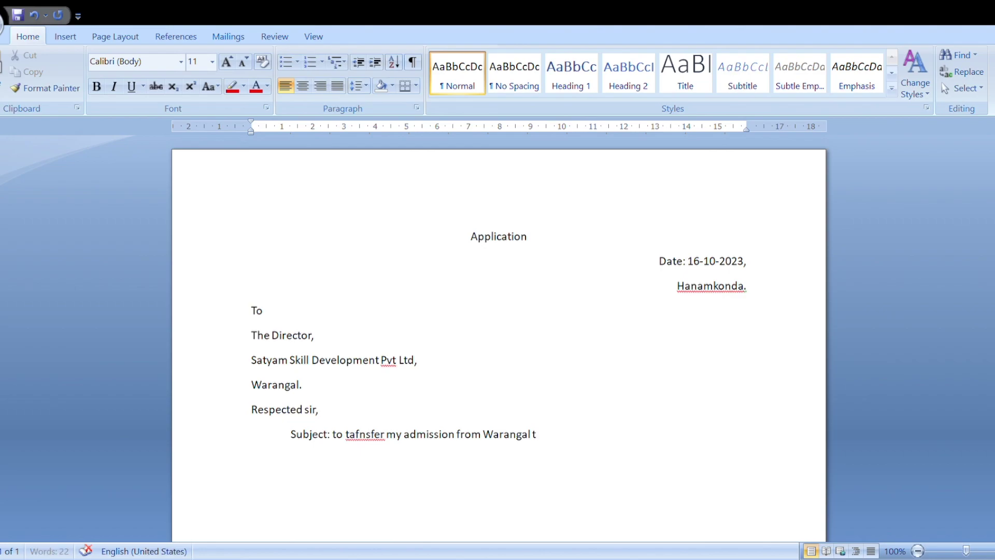
pyautogui.press('BackSpace')
pyautogui.press('BackSpace')
pyautogui.write('hanamkonda branch')
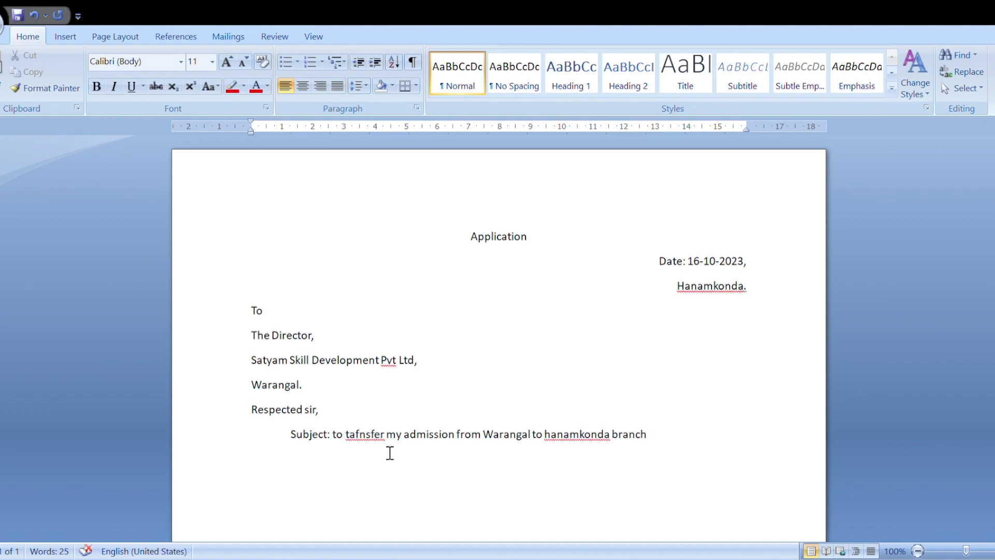
# Step: Correct the misspelled 'tafnsfer' to 'Transfer' in the subject line
pyautogui.click(360, 443)
pyautogui.press('Delete')
pyautogui.write('T')
pyautogui.press('Delete')
pyautogui.write('ran')
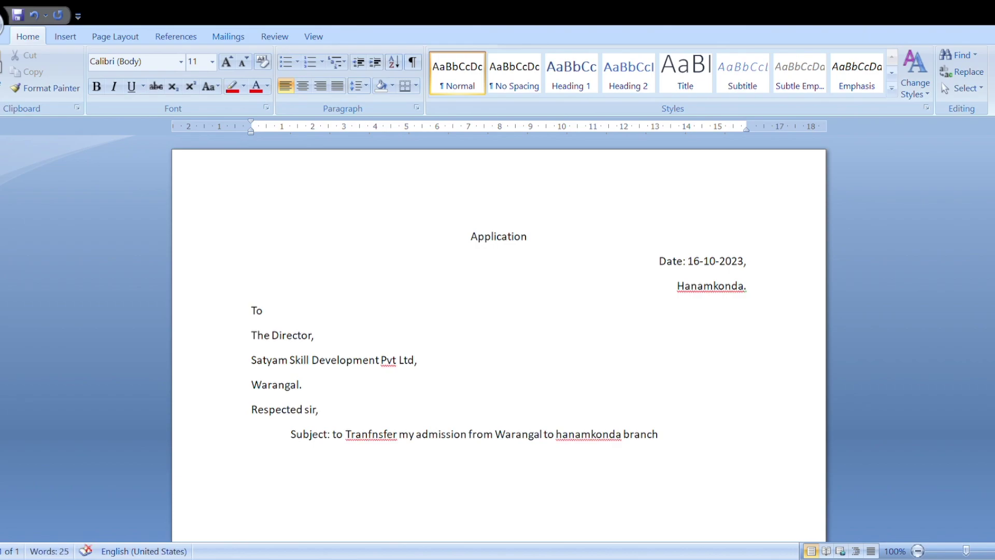
pyautogui.press('BackSpace')
pyautogui.press('BackSpace')
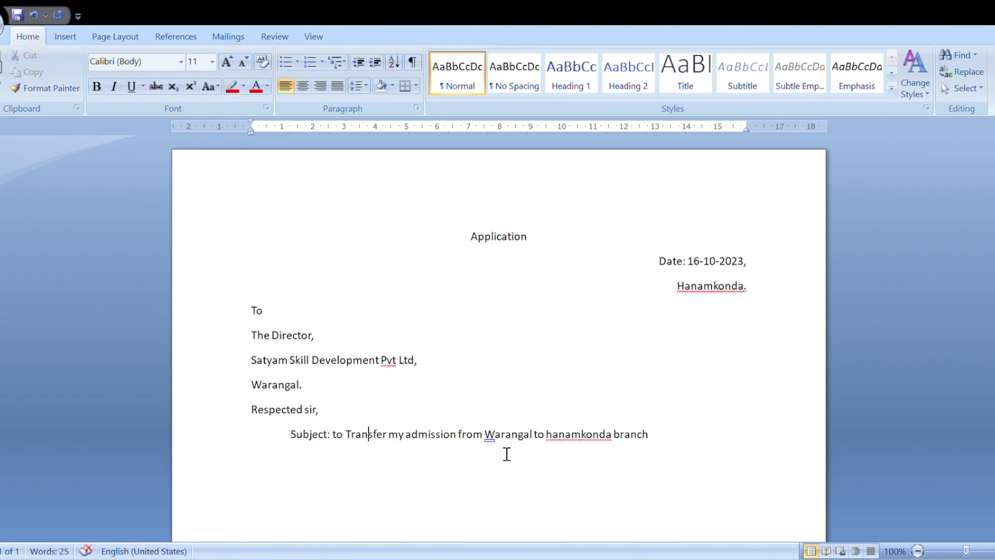
# Step: Start a new indented empty line below the subject
pyautogui.click(671, 441)
pyautogui.press('Return')
pyautogui.scroll(-3, 270, 415)
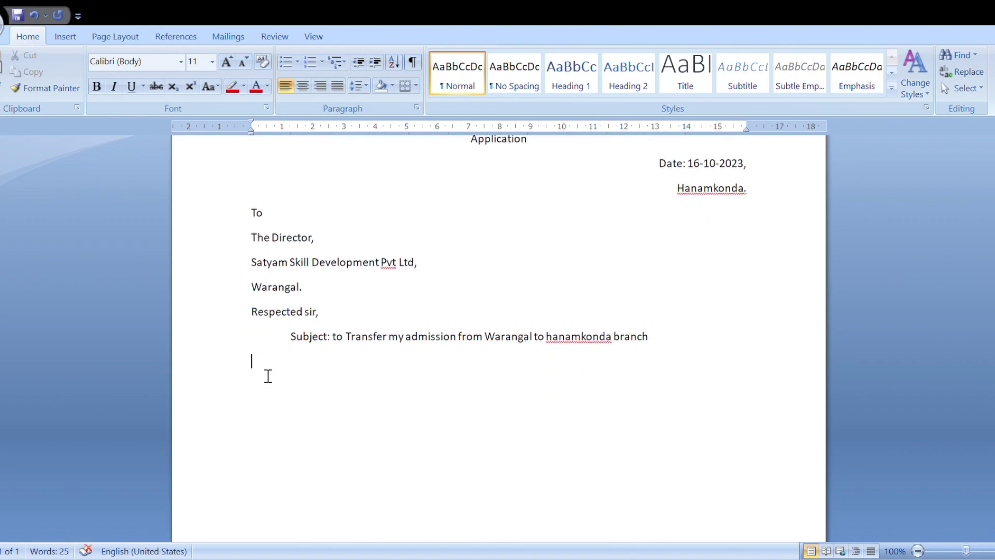
pyautogui.press('Tab')
# Step: Centre the line and begin typing the -*-*-*- separator
pyautogui.click(303, 86)
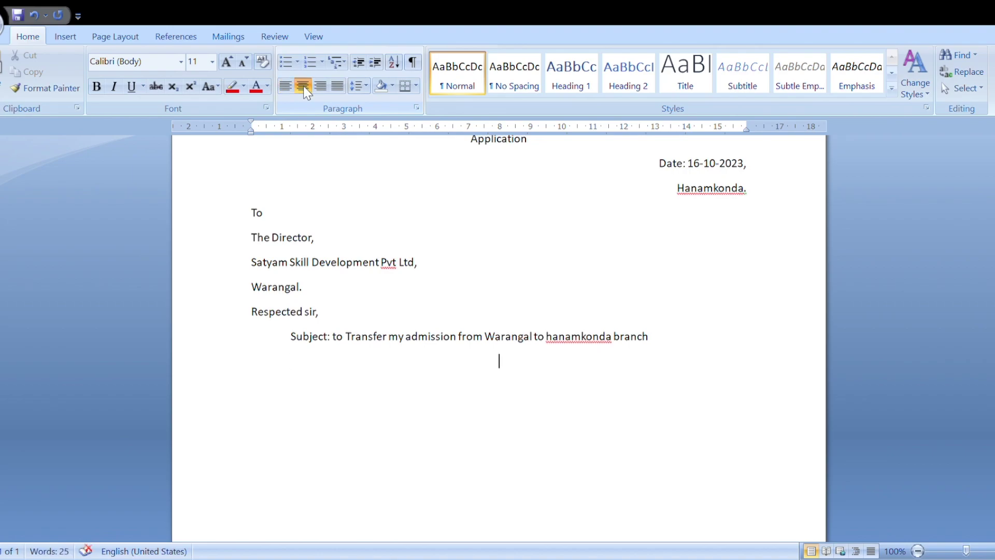
pyautogui.write('-')
pyautogui.press('Return')
pyautogui.write('8-')
pyautogui.press('BackSpace')
pyautogui.press('BackSpace')
pyautogui.press('BackSpace')
pyautogui.write('*-*-*-*-')
# Step: Finish the '-*-*-*-*-*-' separator and left-align the line below it
pyautogui.press('Return')
pyautogui.write('8')
pyautogui.press('BackSpace')
pyautogui.press('BackSpace')
pyautogui.write('* -')
pyautogui.press('BackSpace')
pyautogui.press('BackSpace')
pyautogui.write('-')
pyautogui.press('Return')
pyautogui.click(304, 87)
pyautogui.scroll(-3, 320, 442)
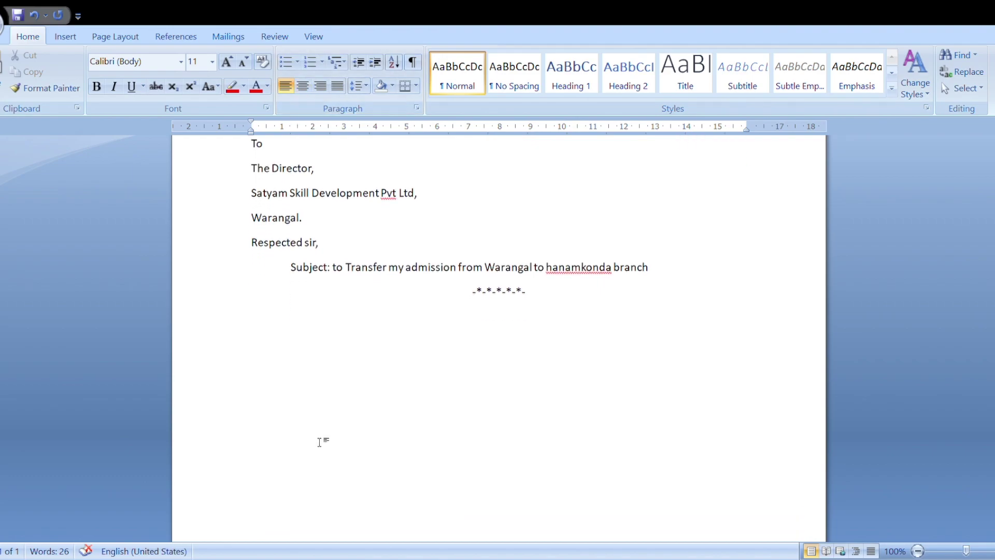
# Step: Type the indented body introducing the student by name and requesting transfer from Warangal branch to Hanamkonda
pyautogui.press('Tab')
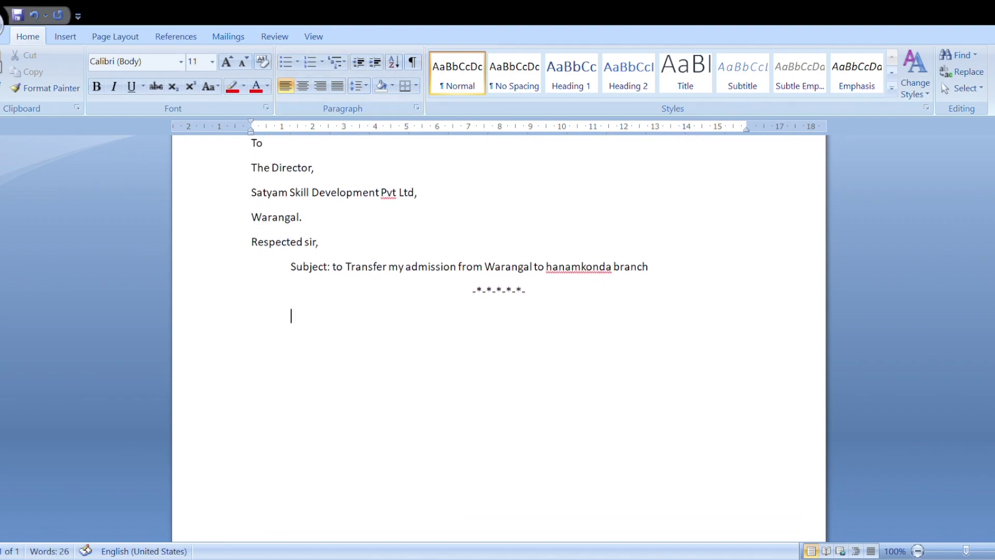
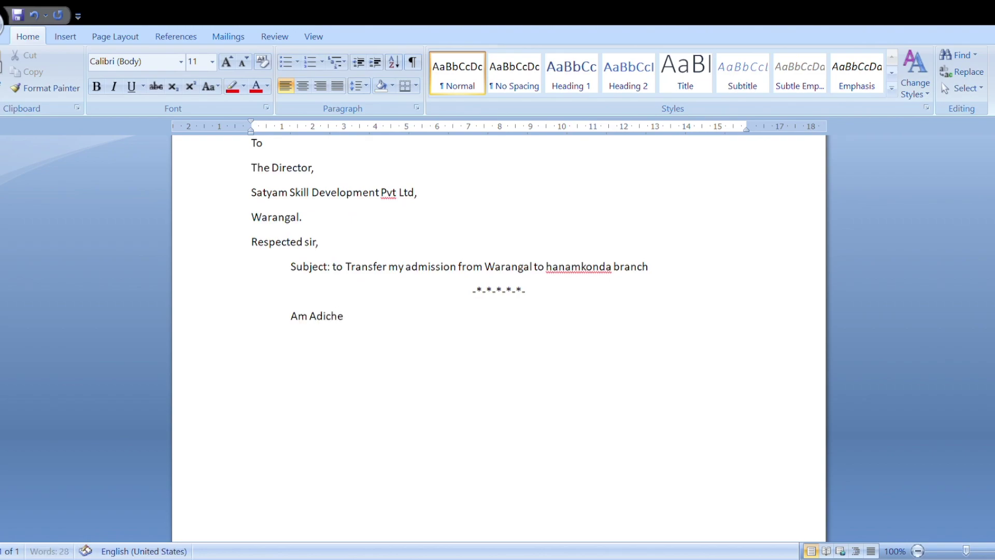
pyautogui.write('rom')
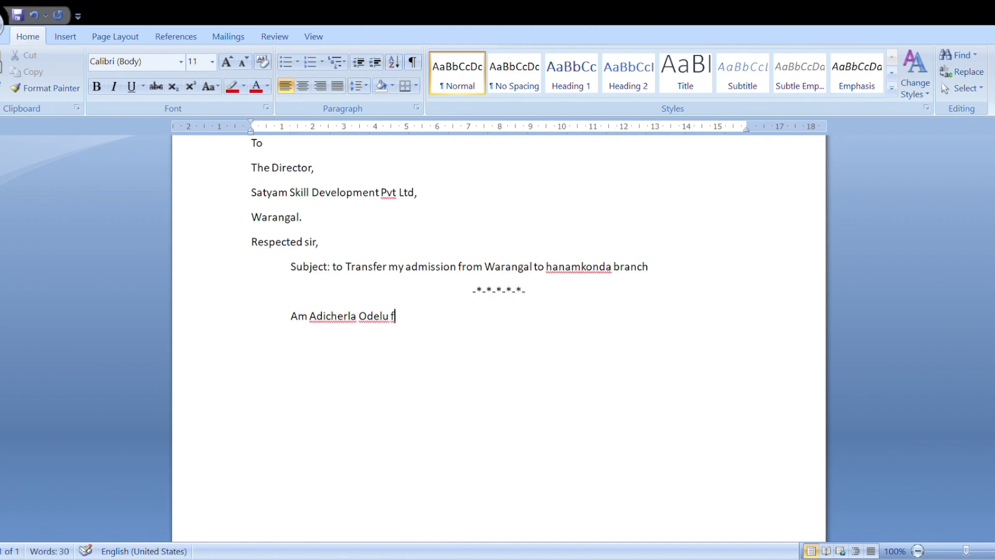
pyautogui.write(' Waranga')
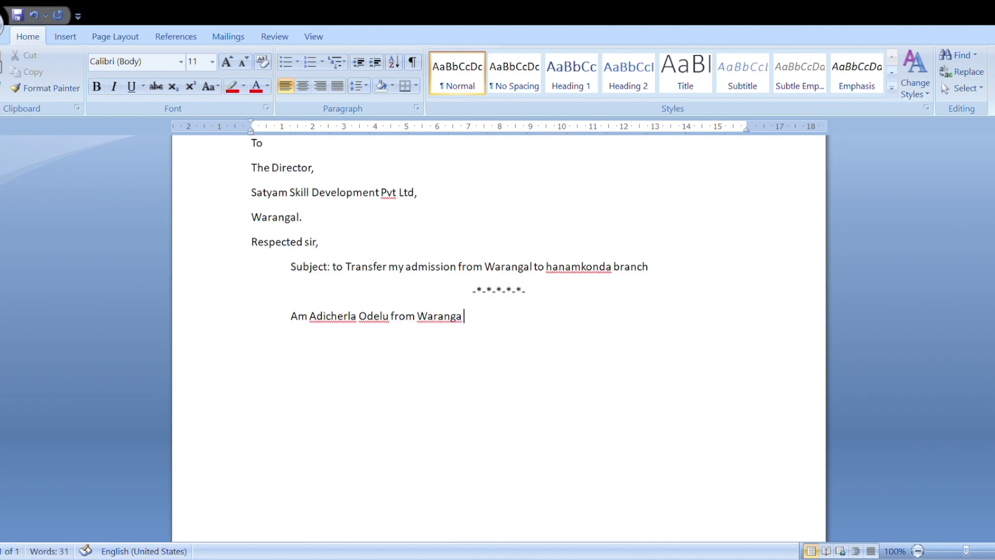
pyautogui.press('BackSpace')
pyautogui.write('l branch student')
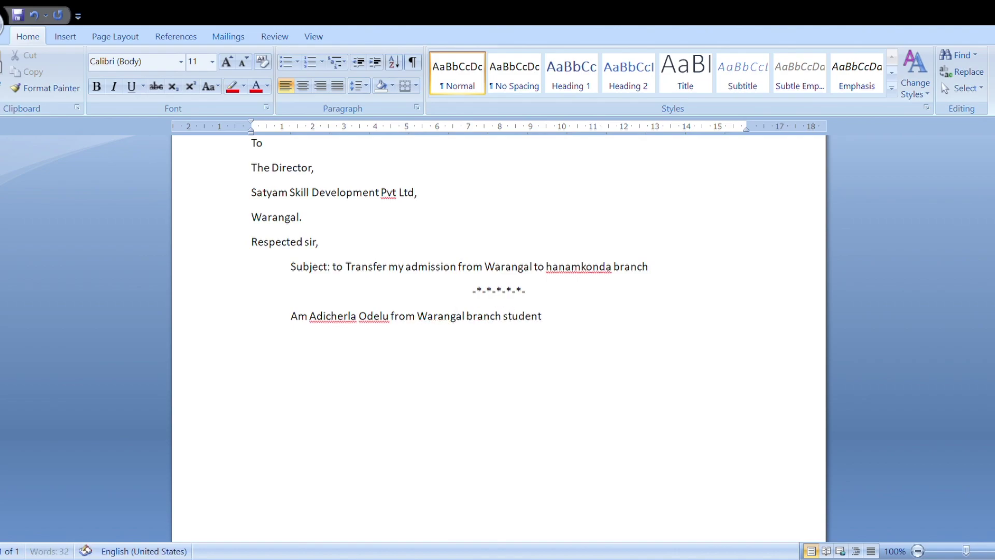
pyautogui.write('. please transfer my admission from')
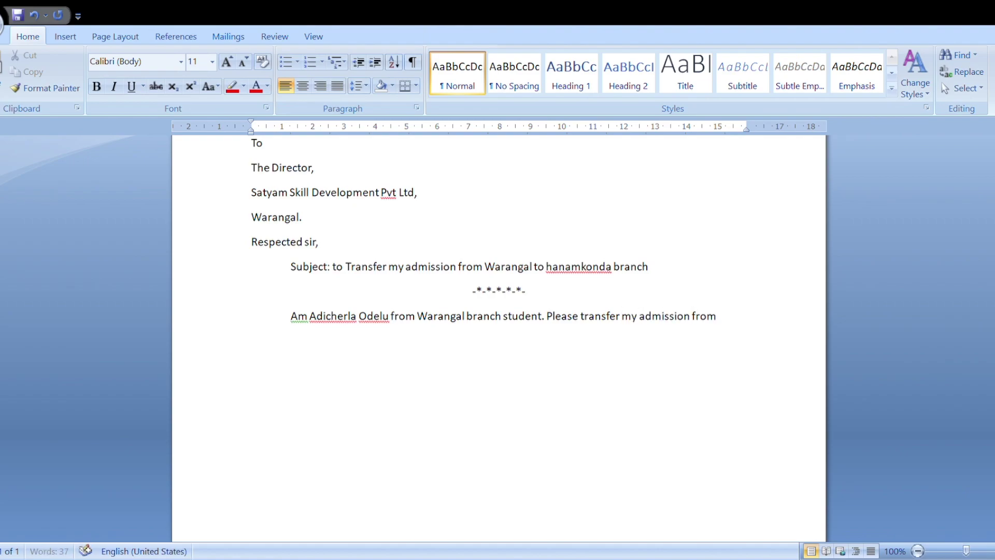
pyautogui.write(' warangal btanc')
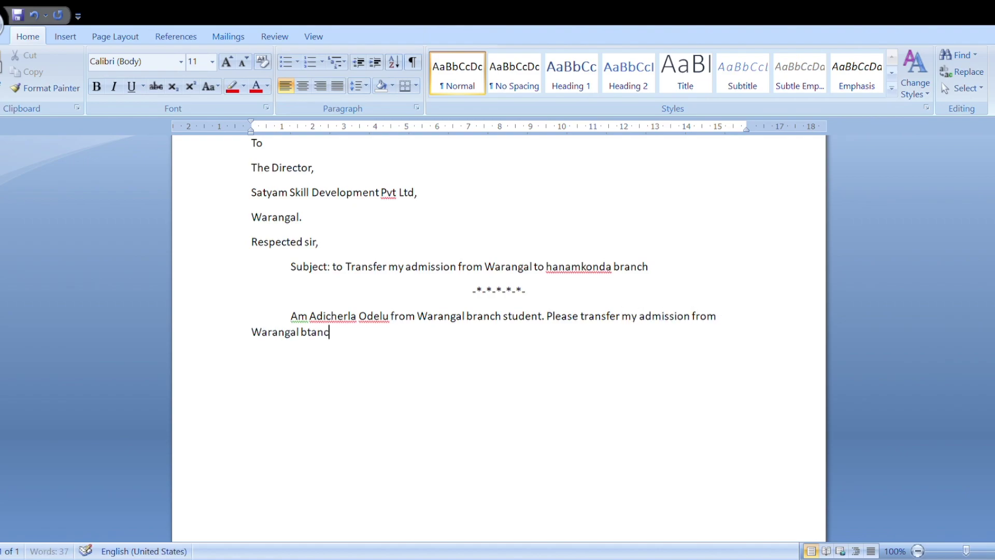
pyautogui.press('BackSpace')
pyautogui.press('BackSpace')
pyautogui.press('BackSpace')
pyautogui.press('BackSpace')
pyautogui.write('ranch to Hanam')
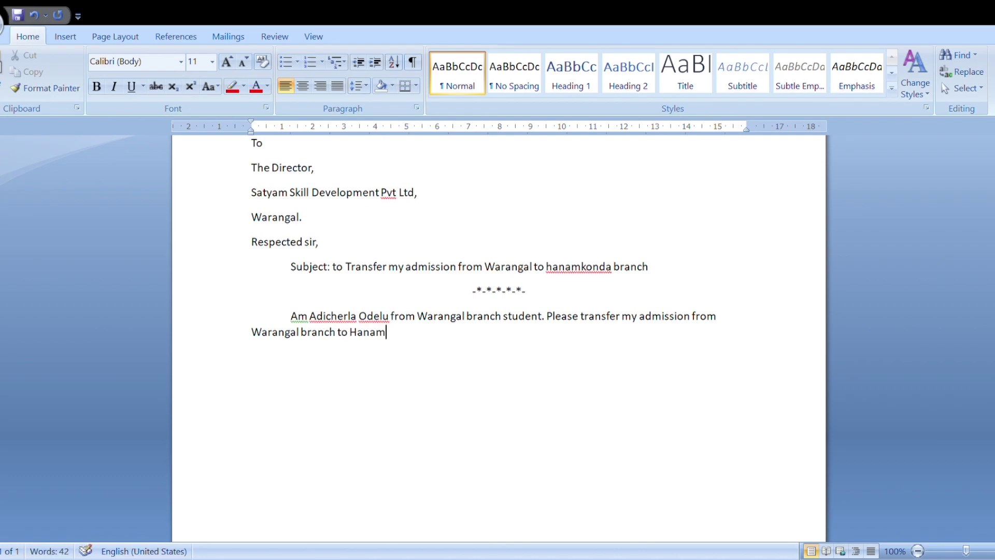
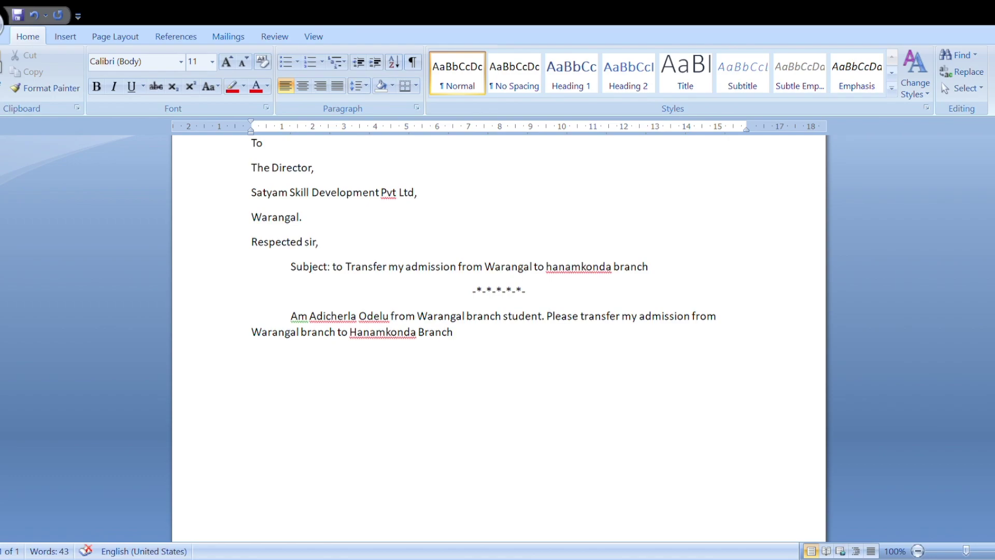
# Step: Finish the body with a full stop after 'Branch' and add a centred 'Thanking you sir,' line
pyautogui.write('.')
pyautogui.press('Return')
pyautogui.hotkey('ctrl', 'e')
pyautogui.write('Thank')
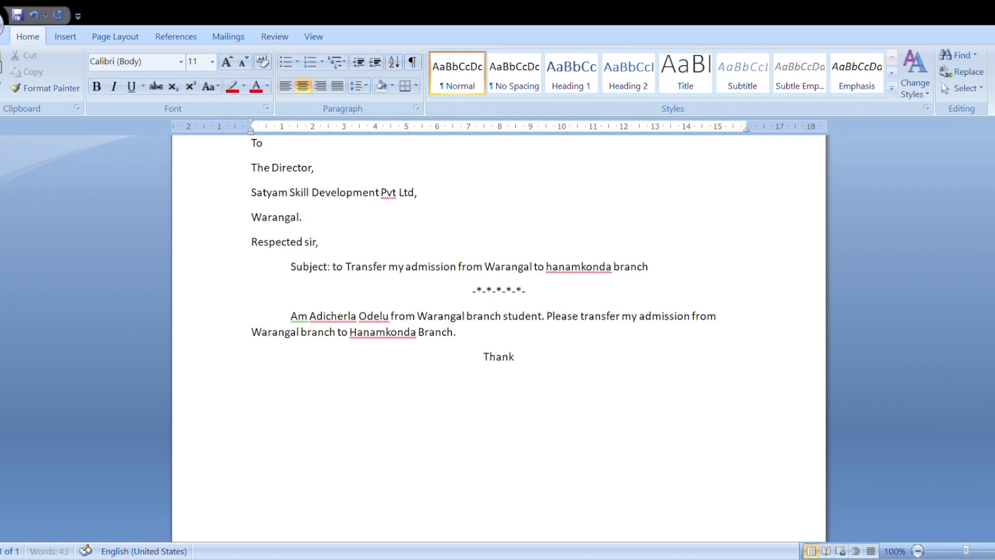
pyautogui.write('ing you sir,')
pyautogui.press('Return')
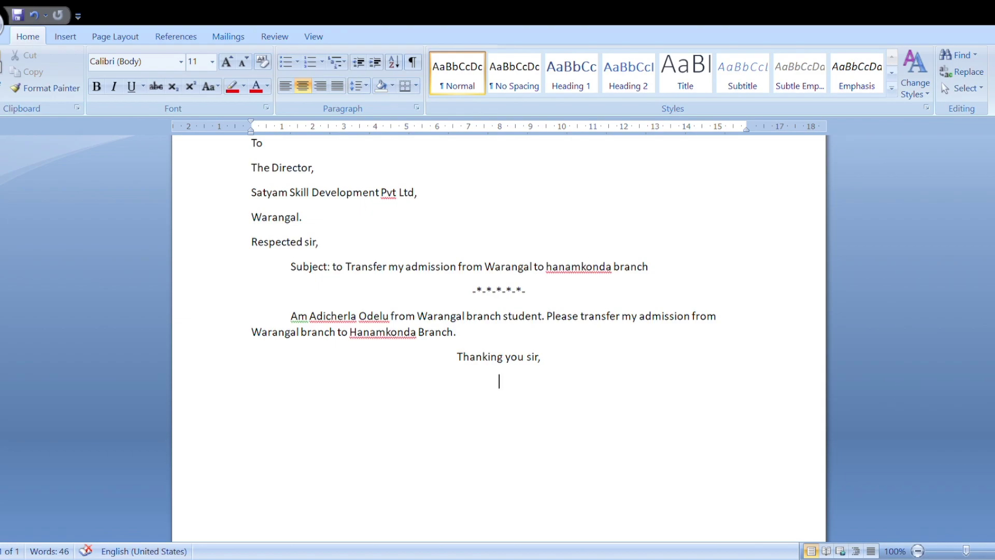
# Step: Add right-aligned 'Yours Faithfylly,' with the signer's name and ID number on separate lines below
pyautogui.click(321, 86)
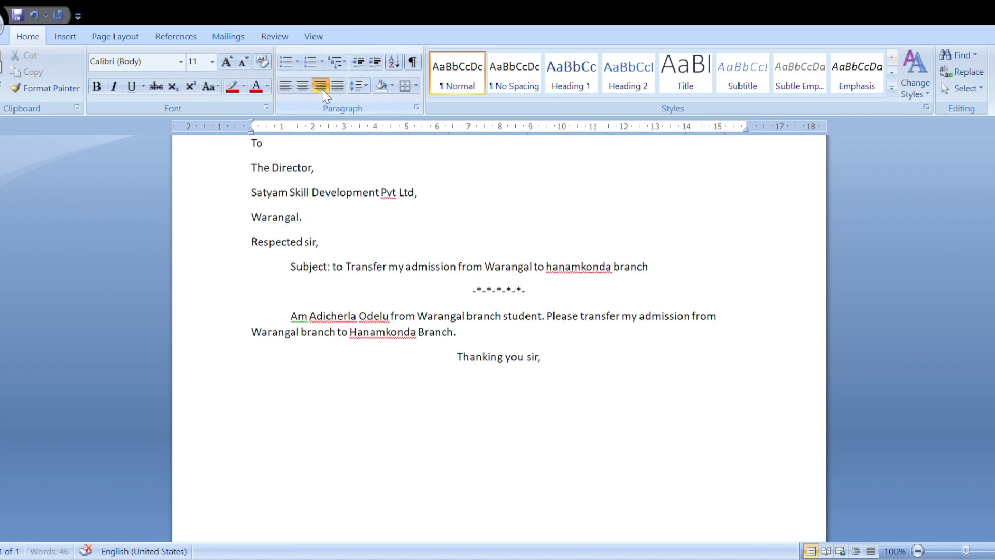
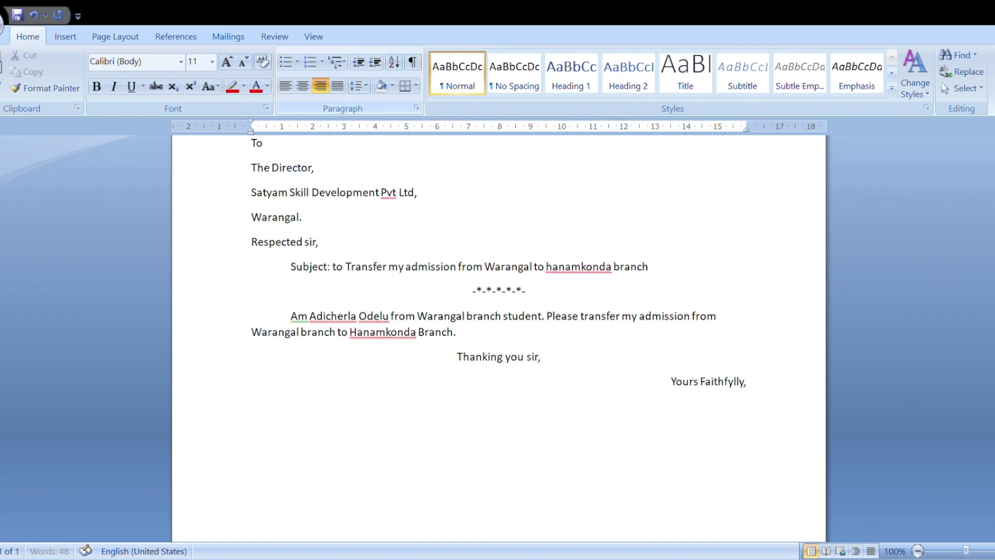
pyautogui.press('Return')
pyautogui.press('Return')
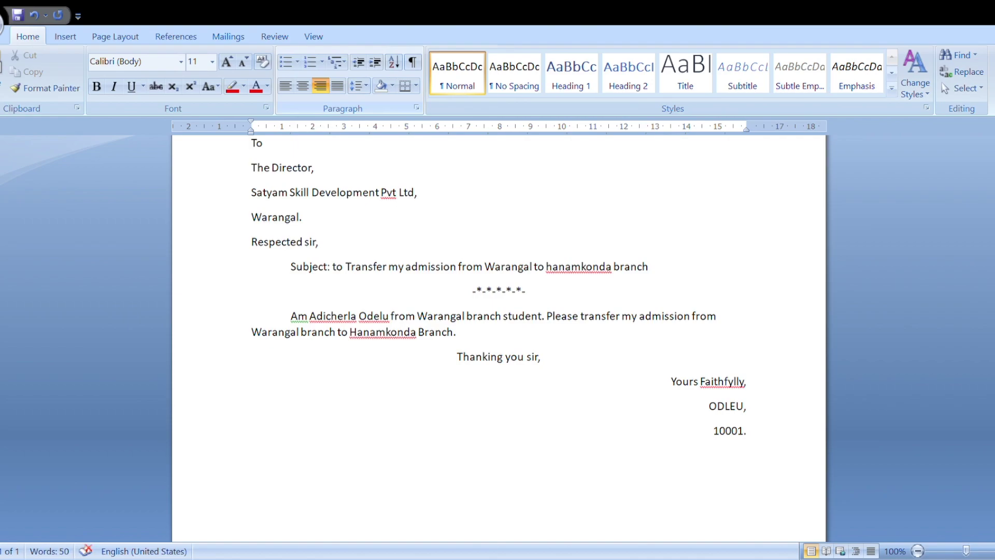
pyautogui.scroll(4, 512, 356)
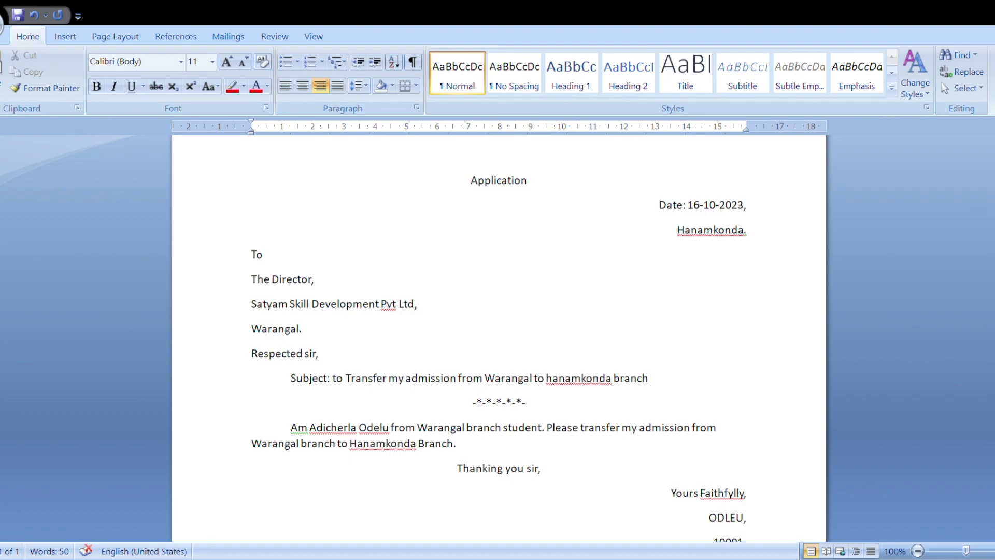
pyautogui.doubleClick(350, 231)
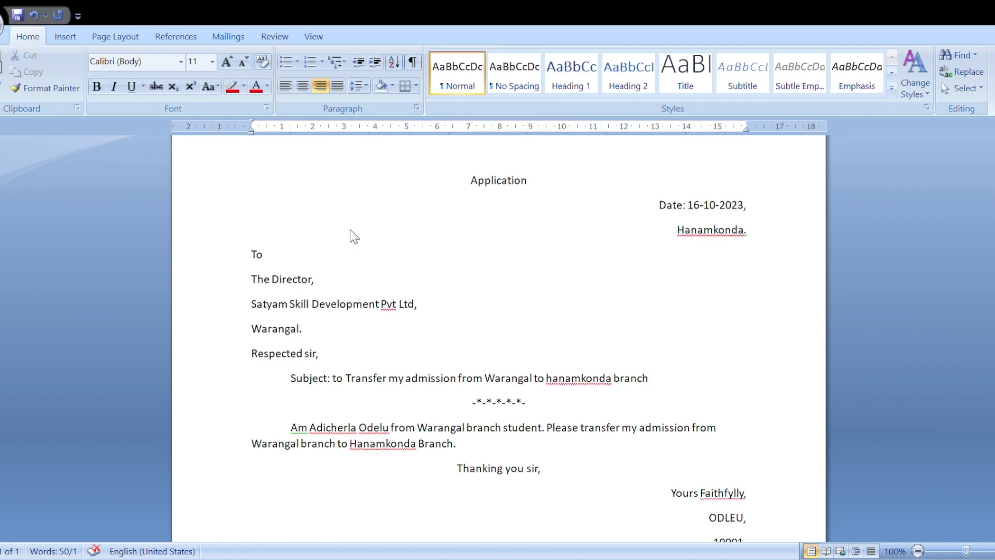
pyautogui.click(354, 236)
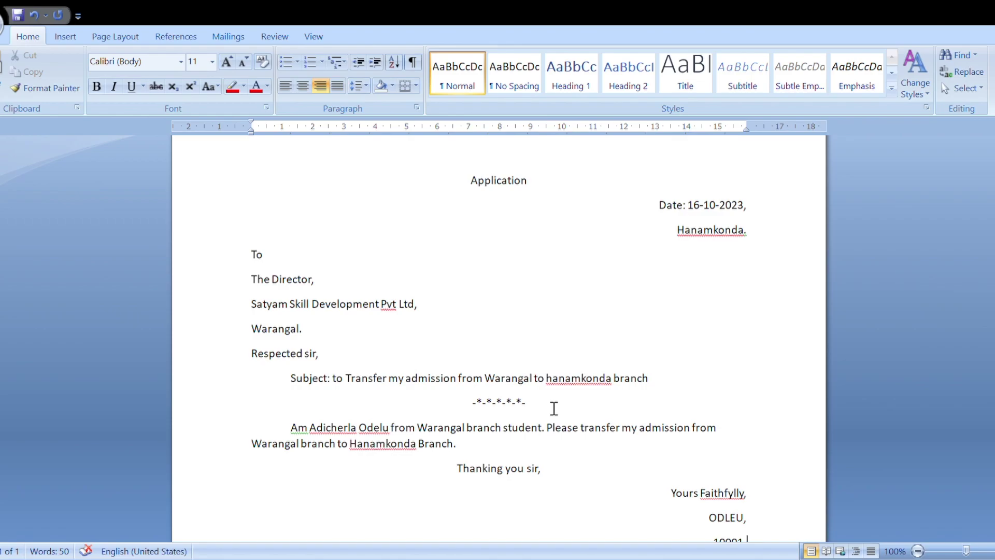
# Step: Select the entire typed application letter
pyautogui.hotkey('ctrl', 'a')
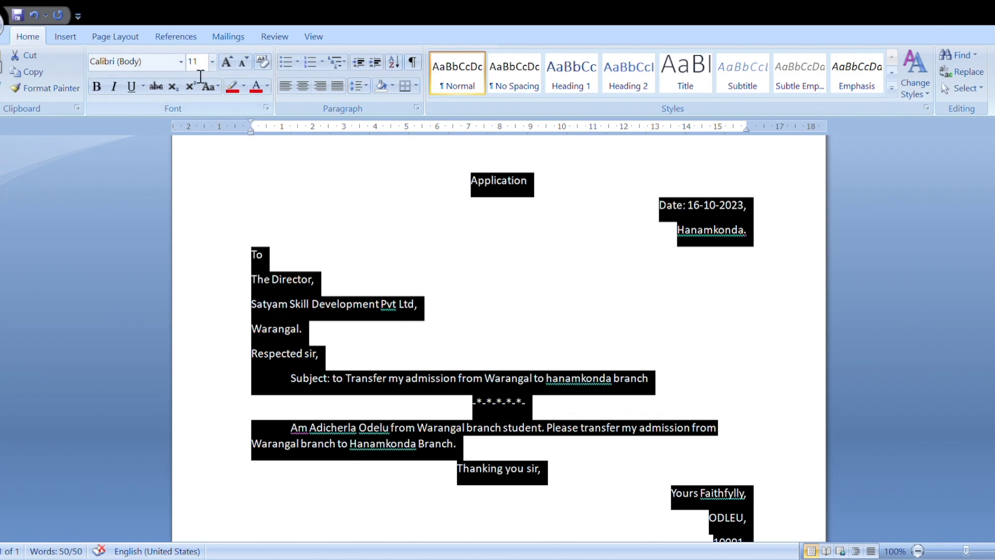
# Step: Set the whole letter's font size to 12
pyautogui.click(192, 61)
pyautogui.write('12')
pyautogui.press('Return')
pyautogui.click(199, 140)
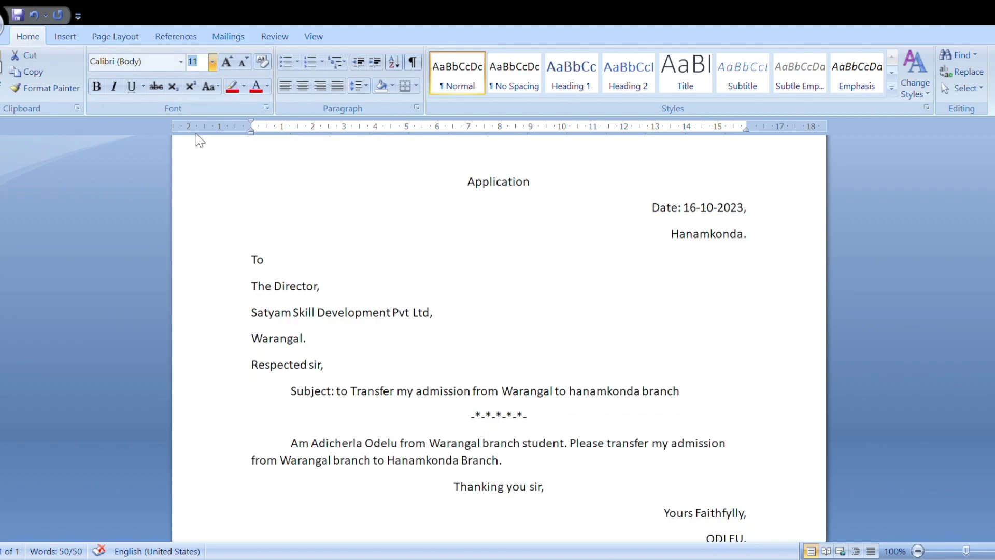
# Step: Change the whole letter's font from Calibri to Times New Roman
pyautogui.hotkey('ctrl', 'a')
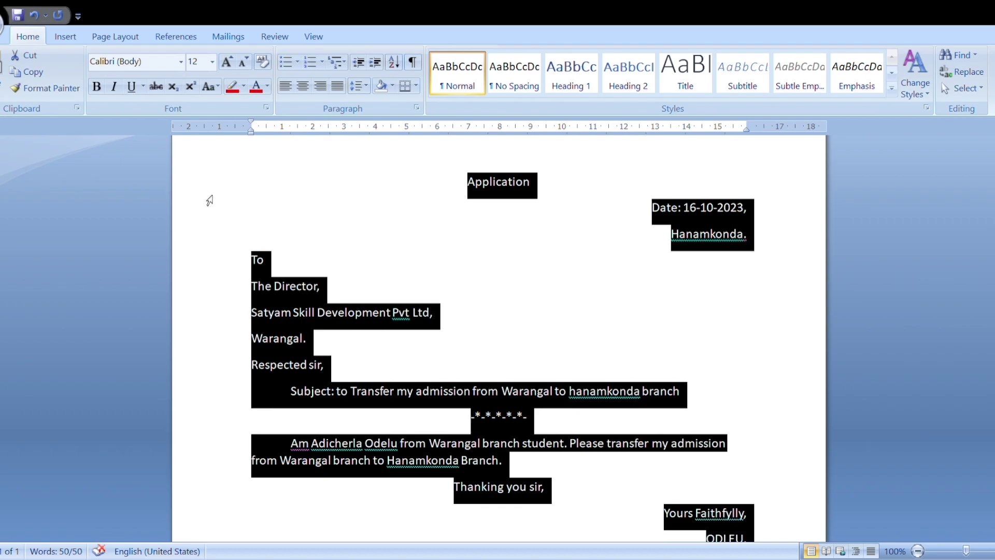
pyautogui.click(179, 66)
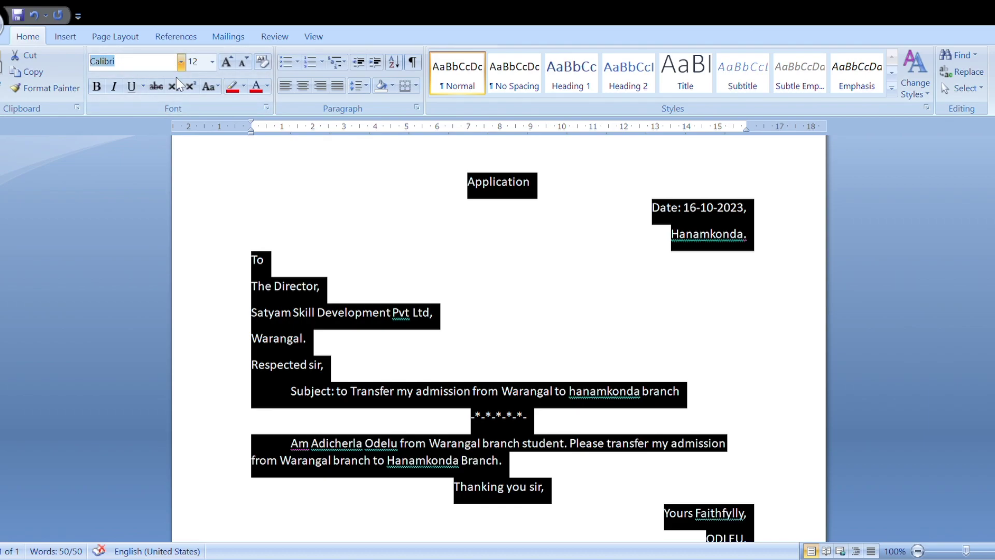
pyautogui.click(142, 291)
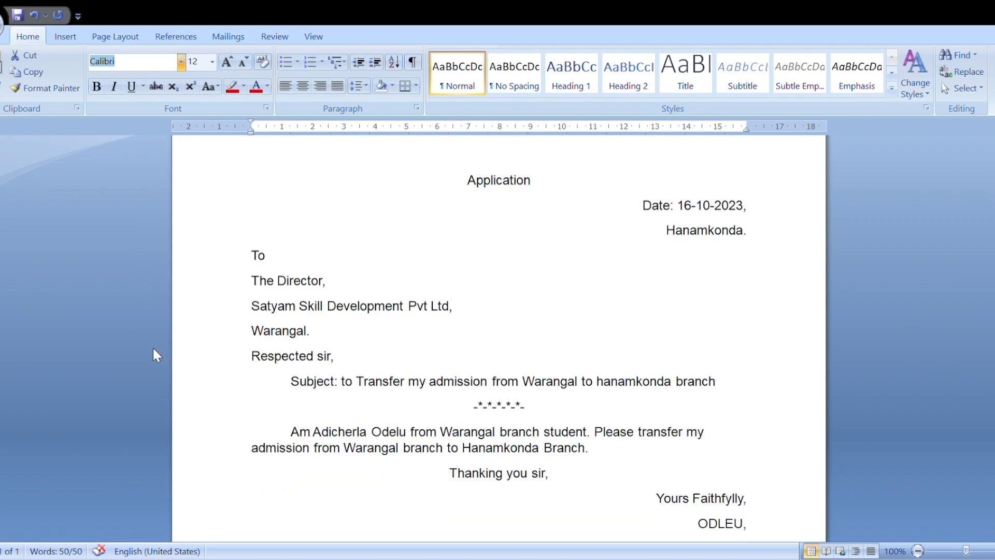
pyautogui.hotkey('ctrl', 'a')
pyautogui.hotkey('ctrl', 'z')
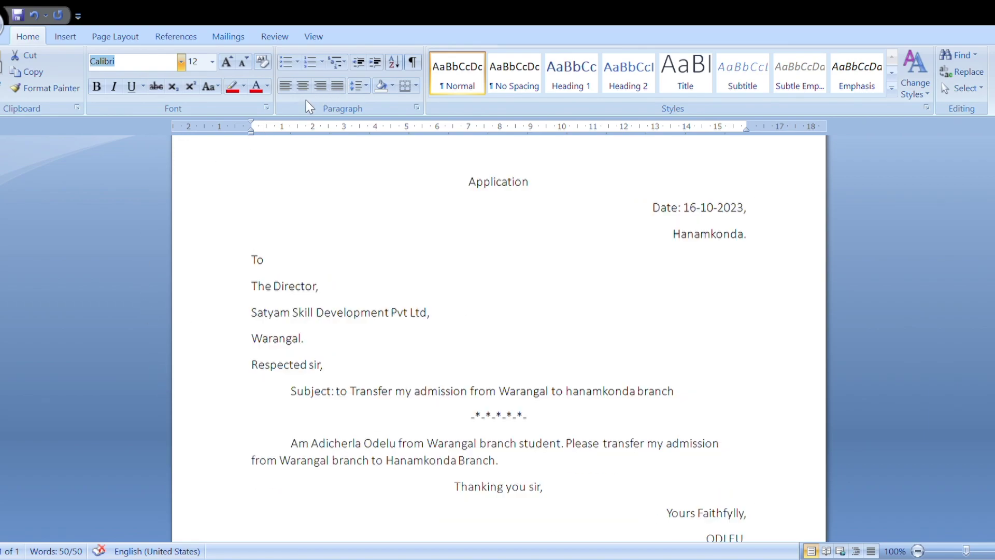
pyautogui.hotkey('ctrl', 'a')
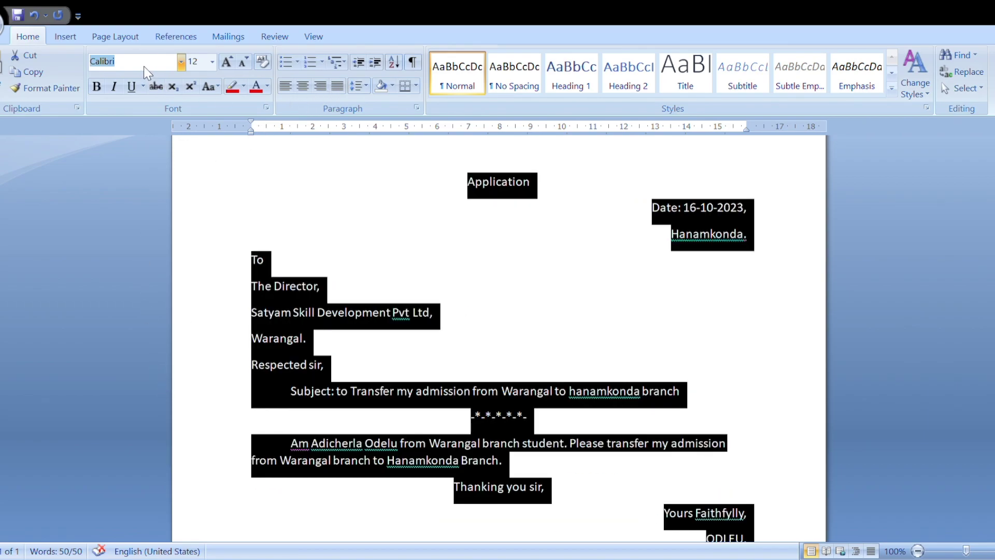
pyautogui.write('Times New Roman')
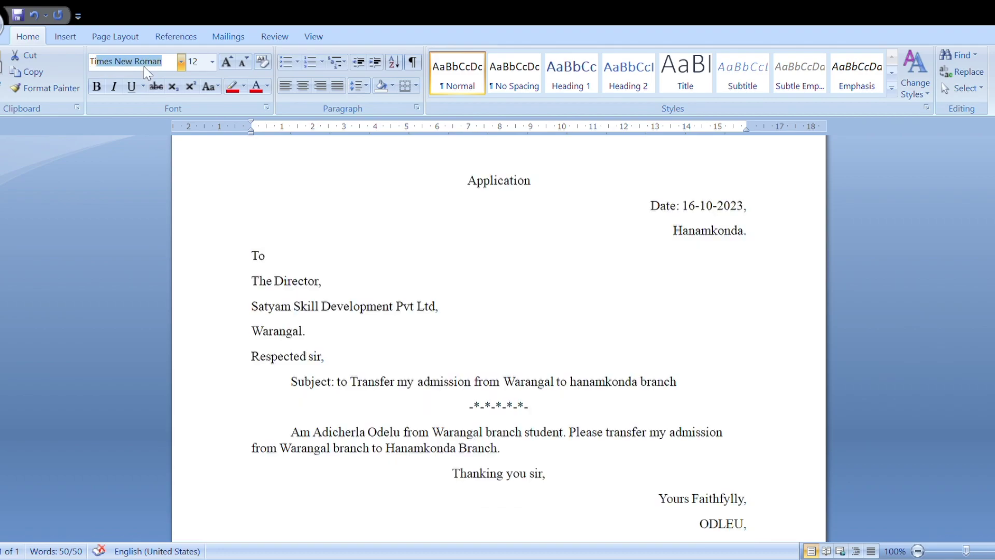
pyautogui.press('Return')
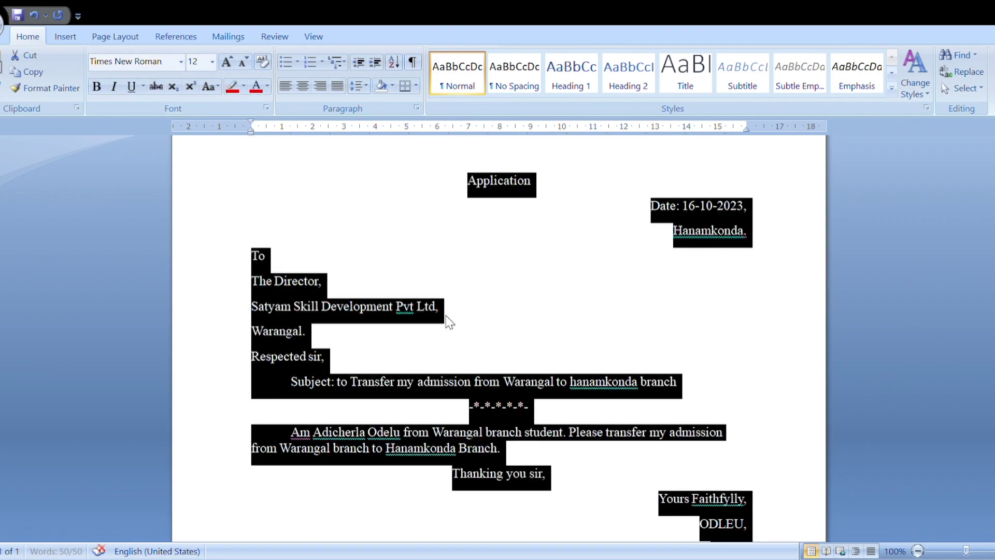
pyautogui.click(466, 335)
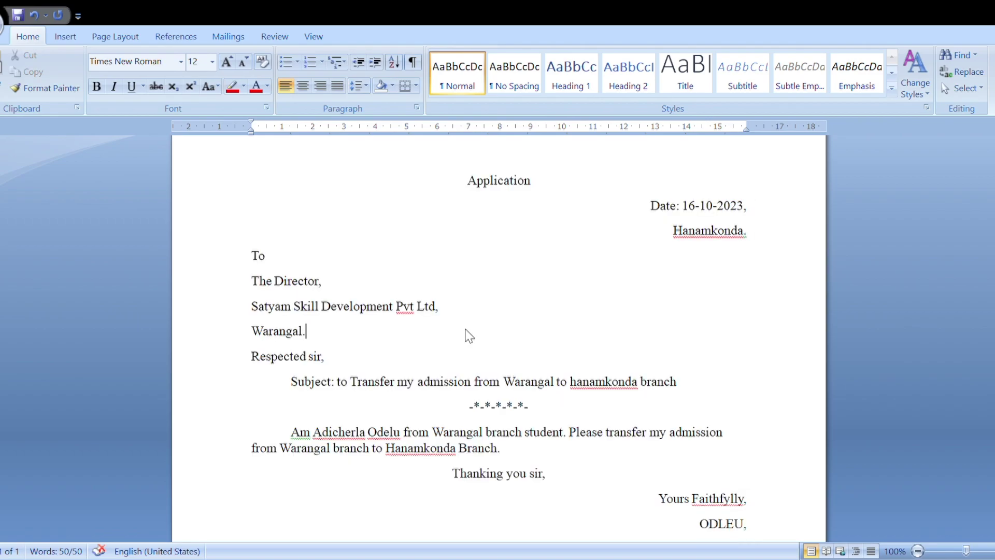
pyautogui.scroll(-1, 467, 334)
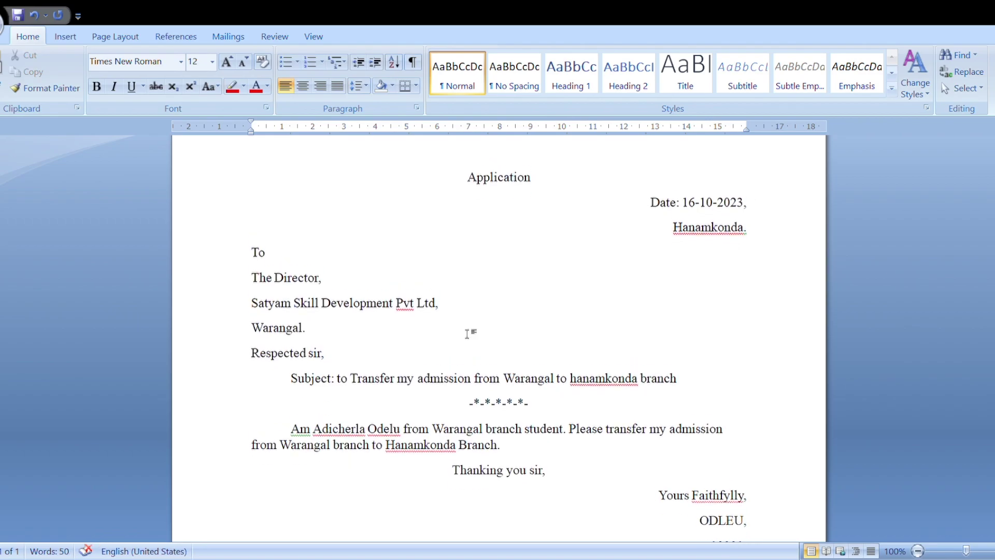
pyautogui.scroll(1, 472, 336)
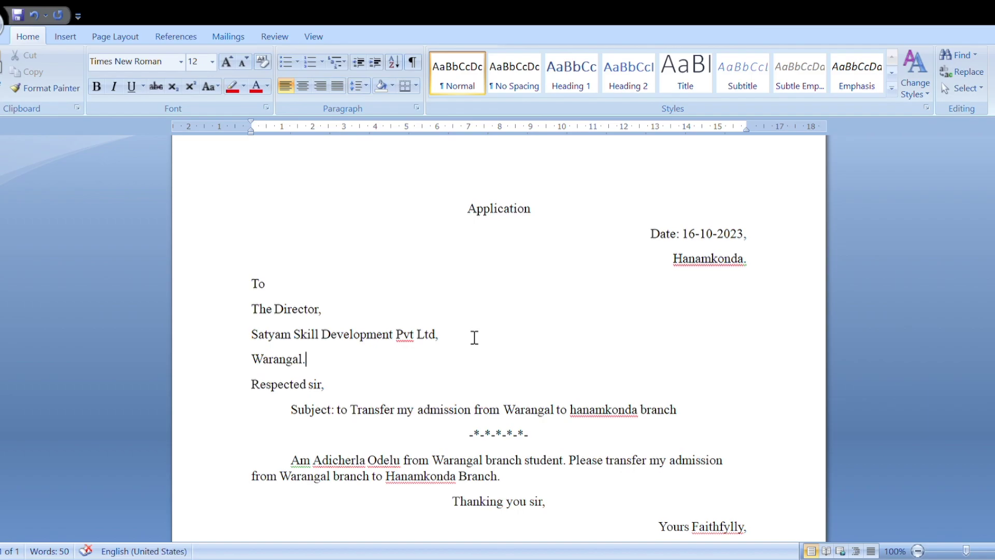
pyautogui.scroll(-1, 474, 338)
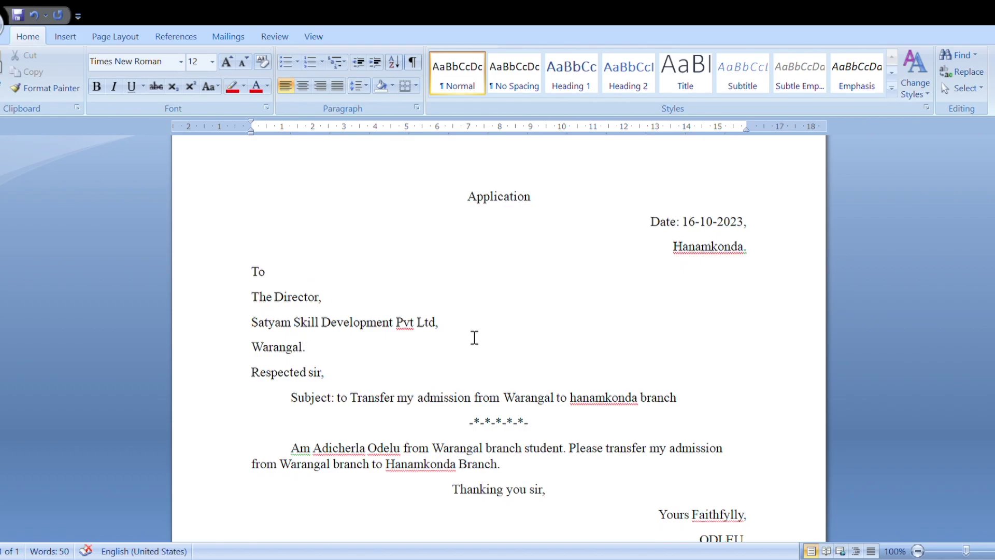
pyautogui.hotkey('ctrl', 'a')
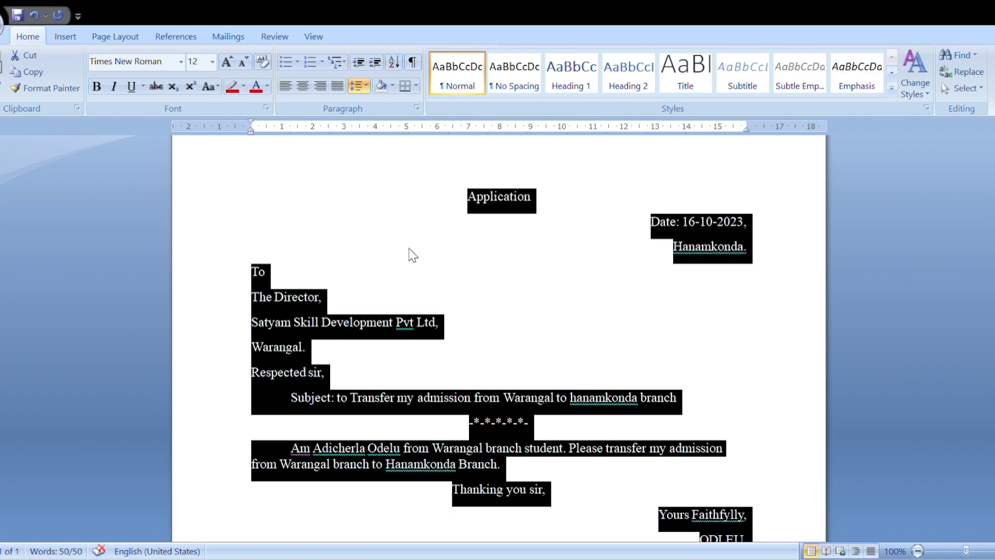
# Step: Apply 1.5 line spacing to all of the letter using Ctrl+5
pyautogui.hotkey('ctrl', '1')
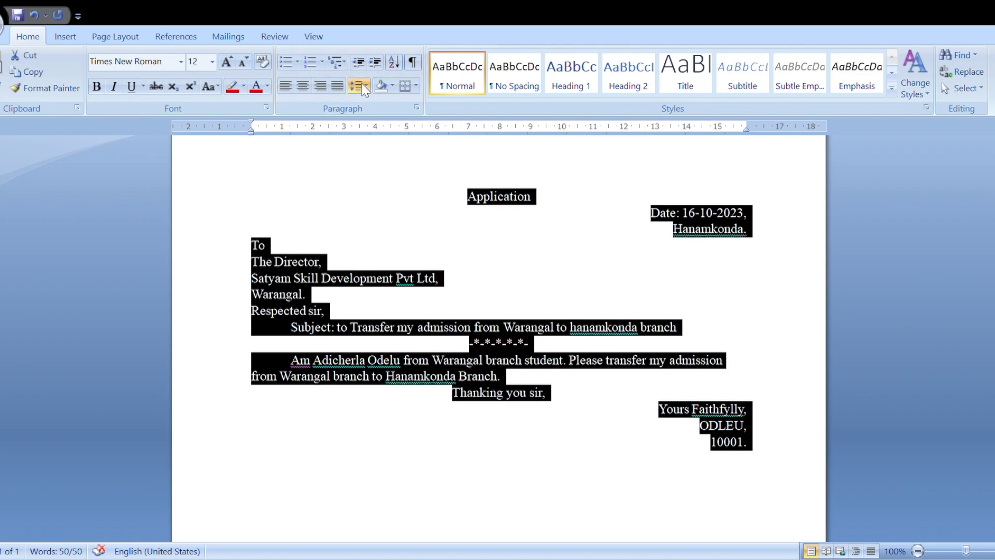
pyautogui.hotkey('ctrl', '5')
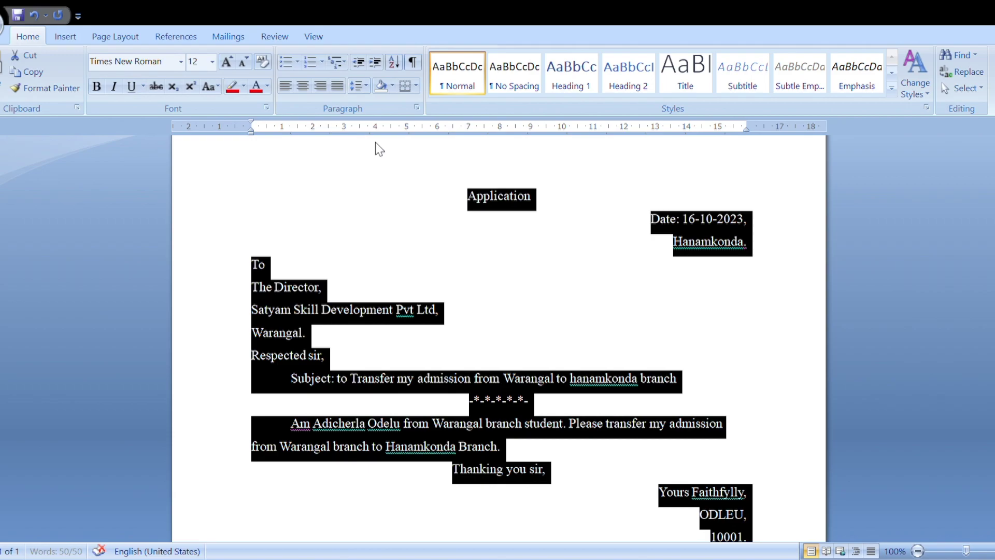
pyautogui.click(580, 425)
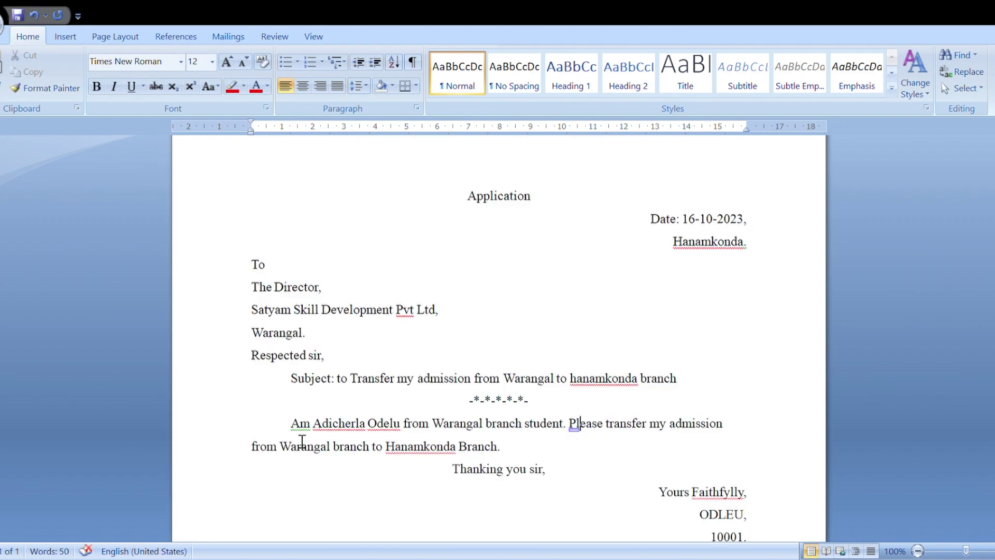
pyautogui.moveTo(293, 429); pyautogui.dragTo(495, 446)
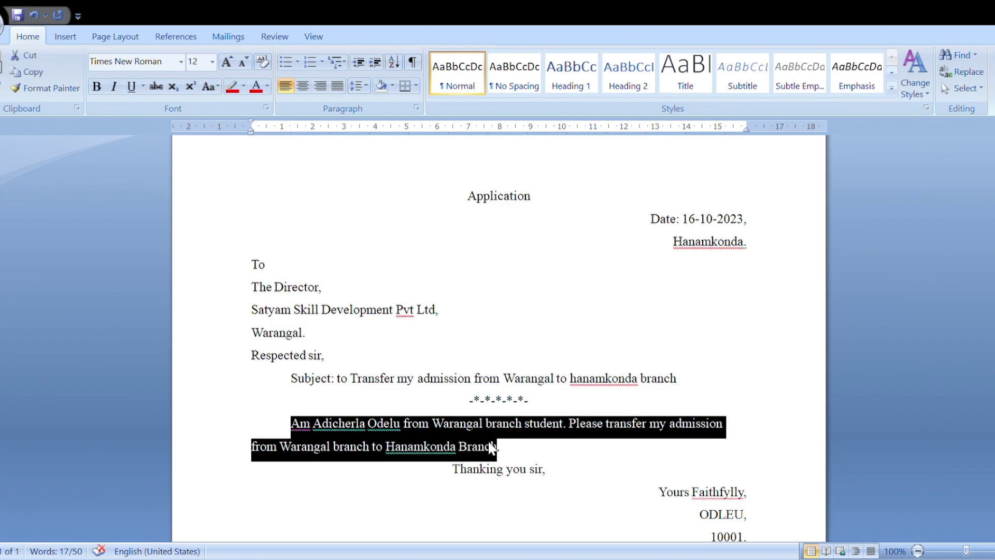
pyautogui.click(338, 86)
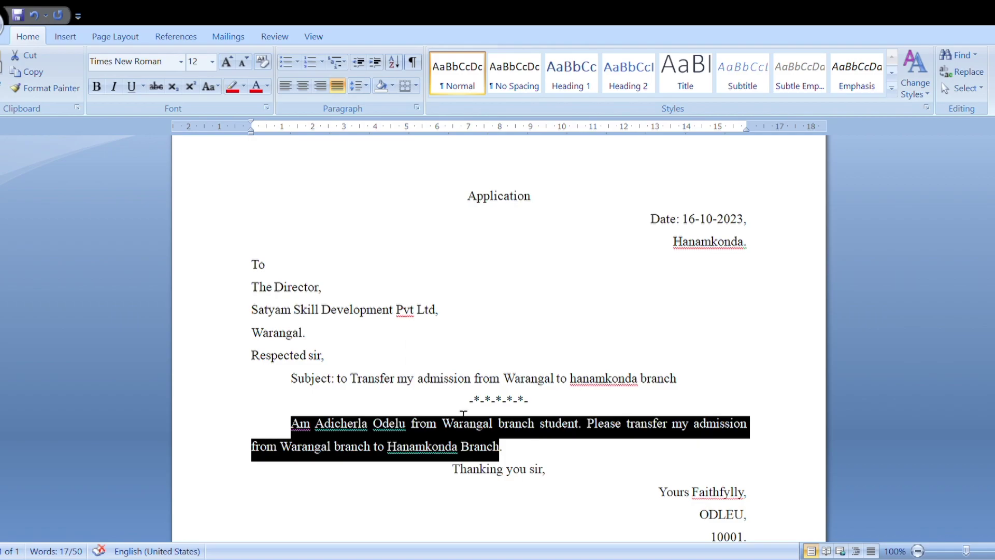
pyautogui.click(557, 331)
pyautogui.scroll(-1, 557, 331)
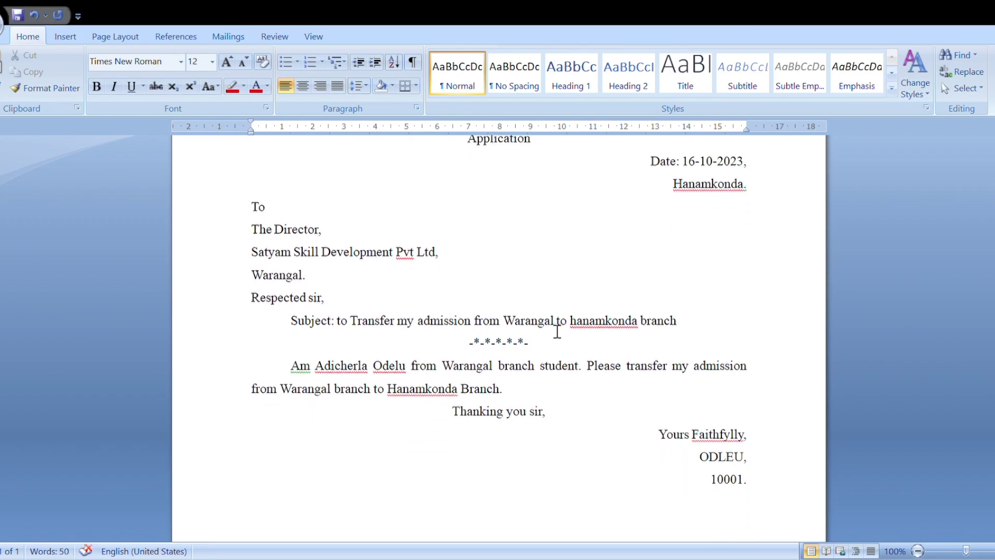
pyautogui.scroll(1, 557, 332)
pyautogui.scroll(-1, 557, 332)
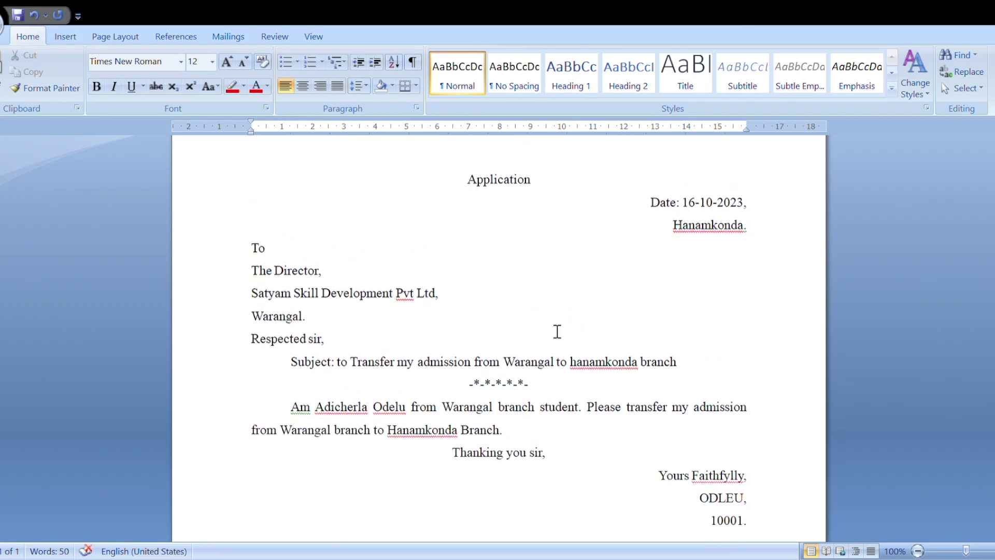
pyautogui.scroll(1, 557, 332)
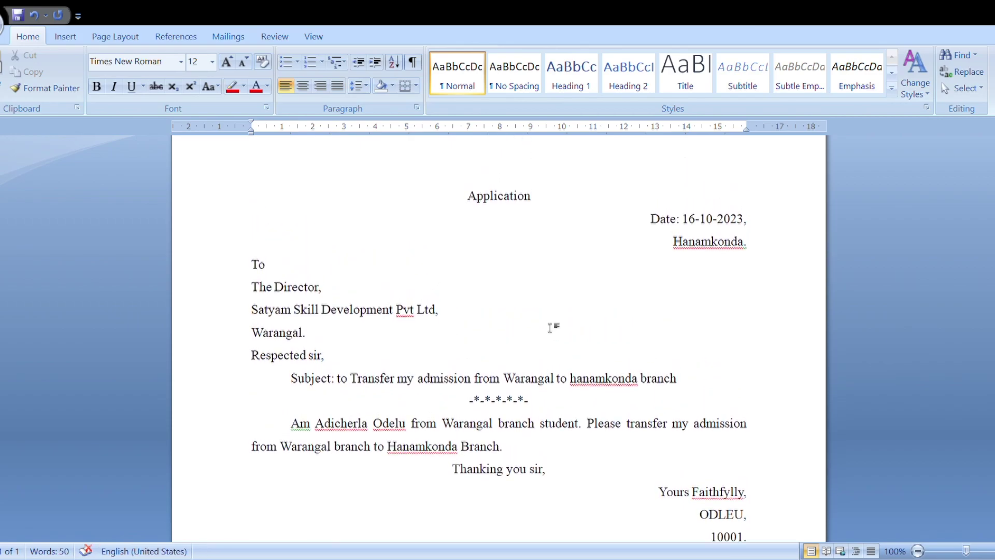
pyautogui.scroll(1, 556, 331)
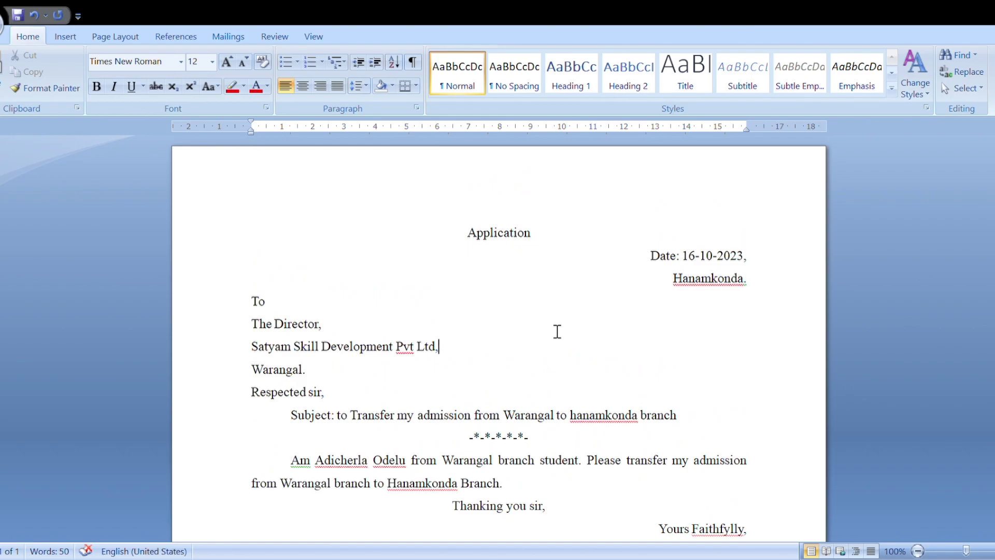
# Step: Make the 'Application' title 18 pt and bold
pyautogui.moveTo(537, 238); pyautogui.dragTo(468, 240)
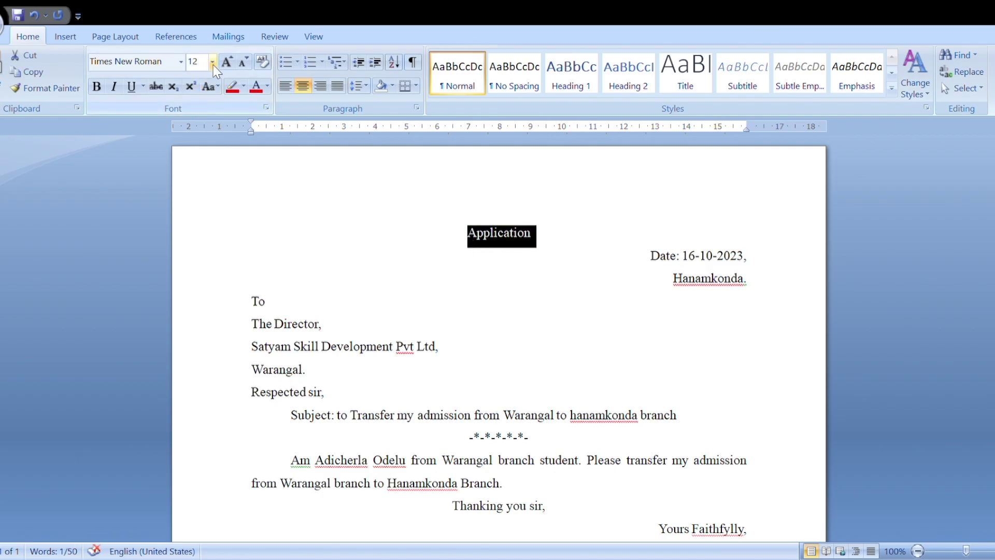
pyautogui.click(193, 162)
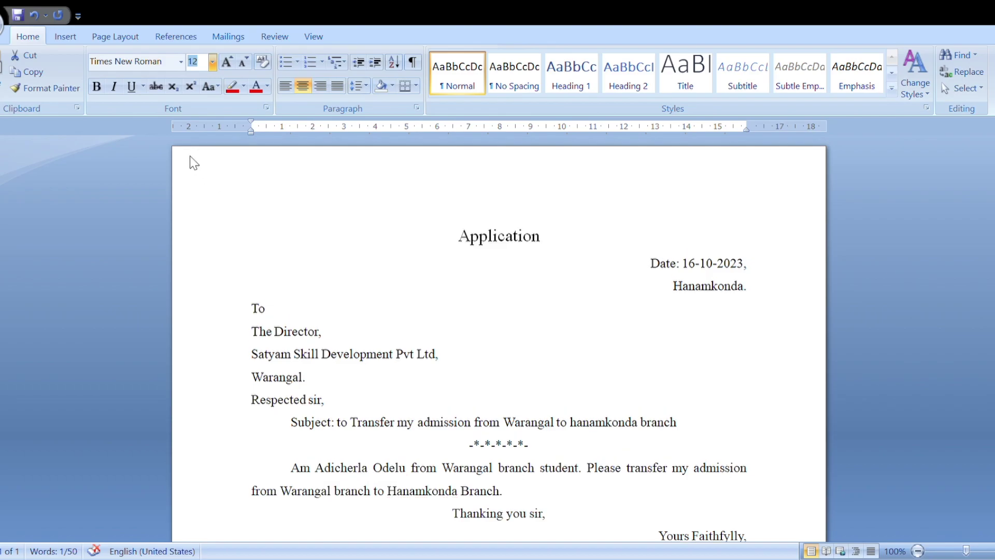
pyautogui.hotkey('ctrl', 'shift', '.')
pyautogui.hotkey('ctrl', 'shift', '.')
pyautogui.hotkey('ctrl', 'shift', '.')
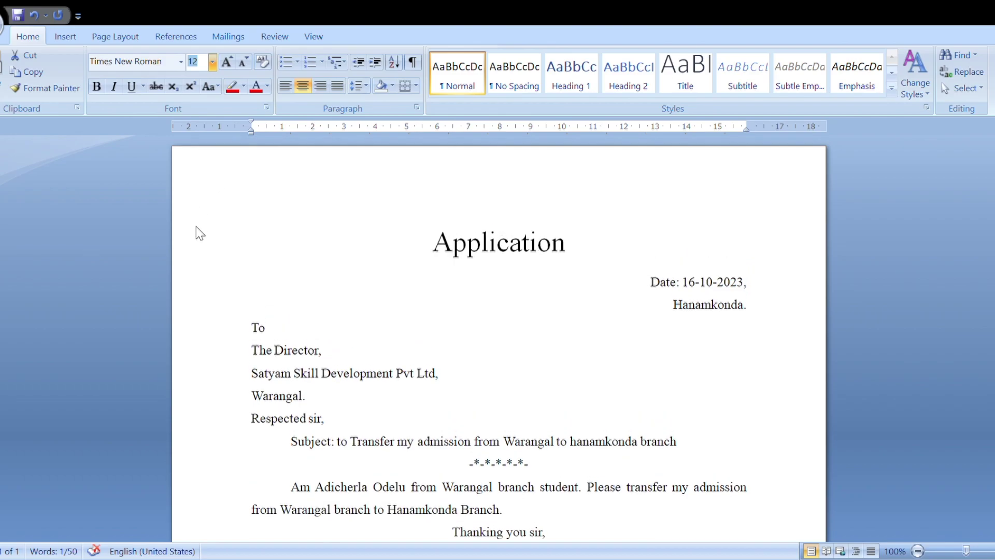
pyautogui.hotkey('ctrl', 'shift', ',')
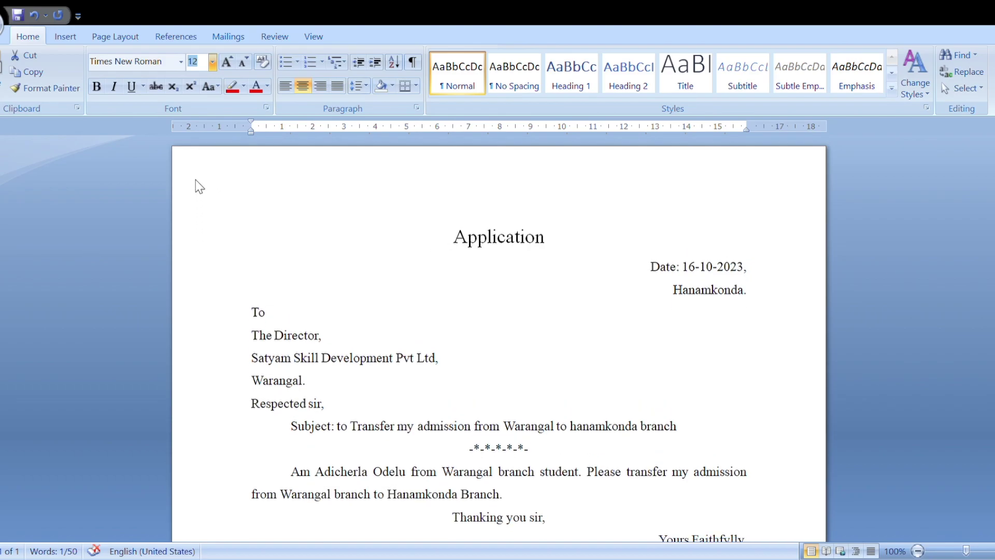
pyautogui.press('Escape')
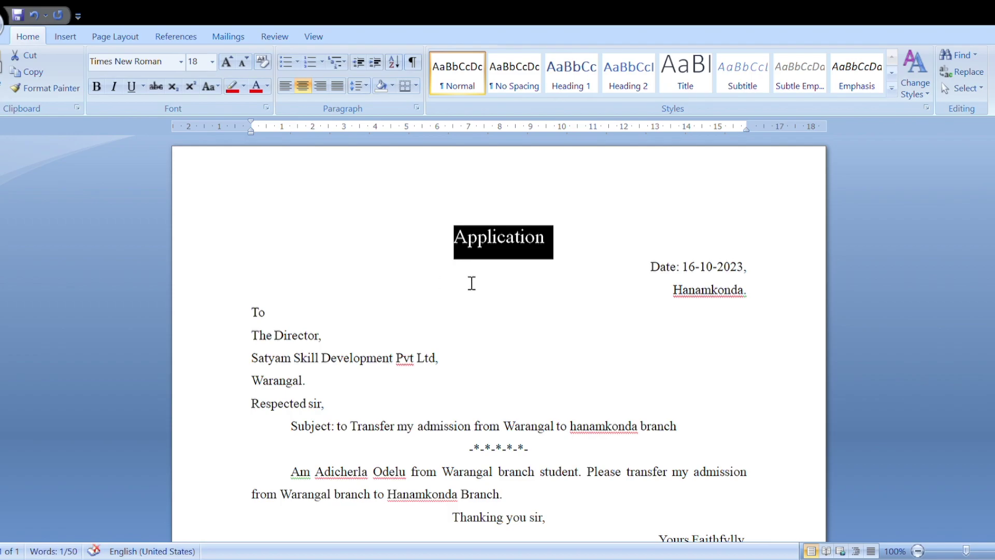
pyautogui.click(95, 91)
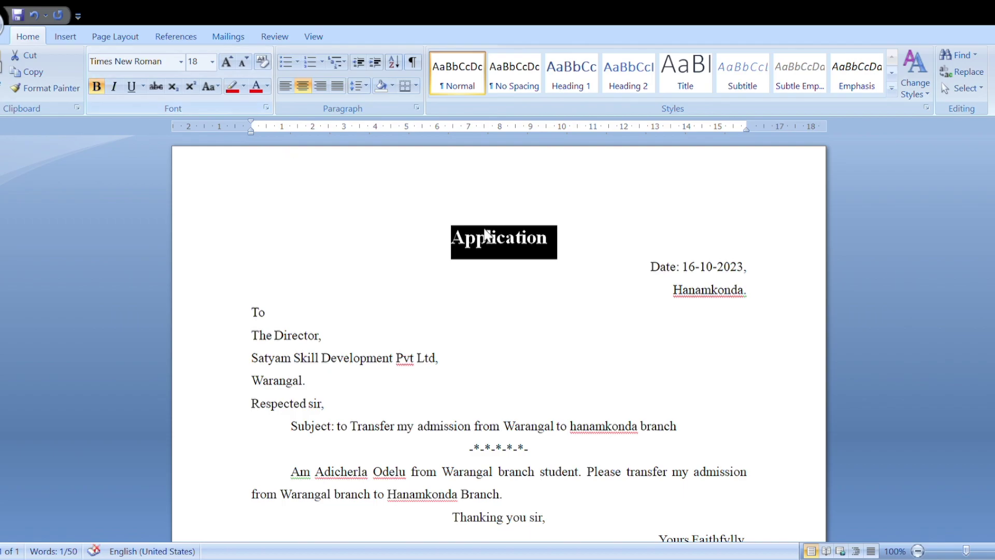
# Step: Underline the 'Application' title
pyautogui.click(496, 239)
pyautogui.moveTo(548, 240); pyautogui.dragTo(450, 240)
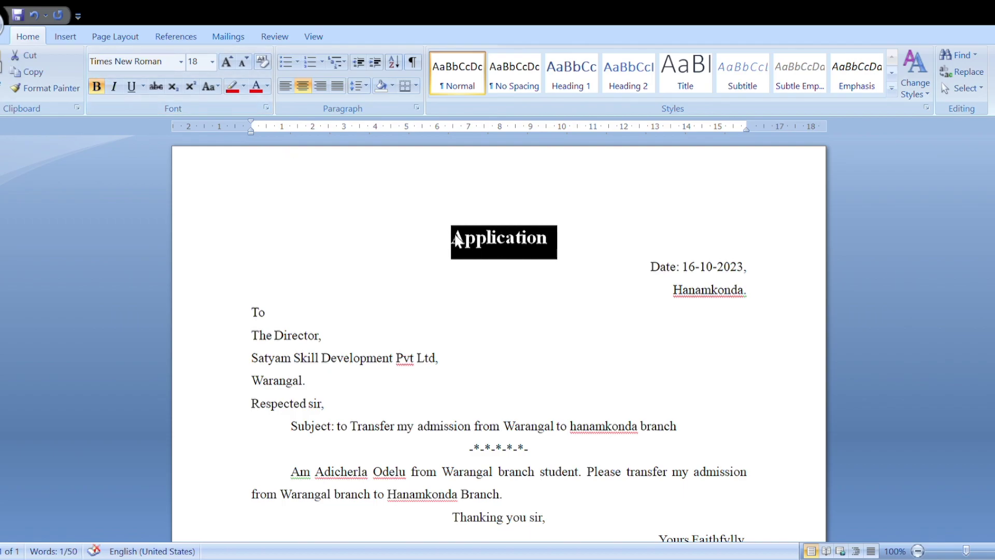
pyautogui.click(132, 87)
pyautogui.click(576, 361)
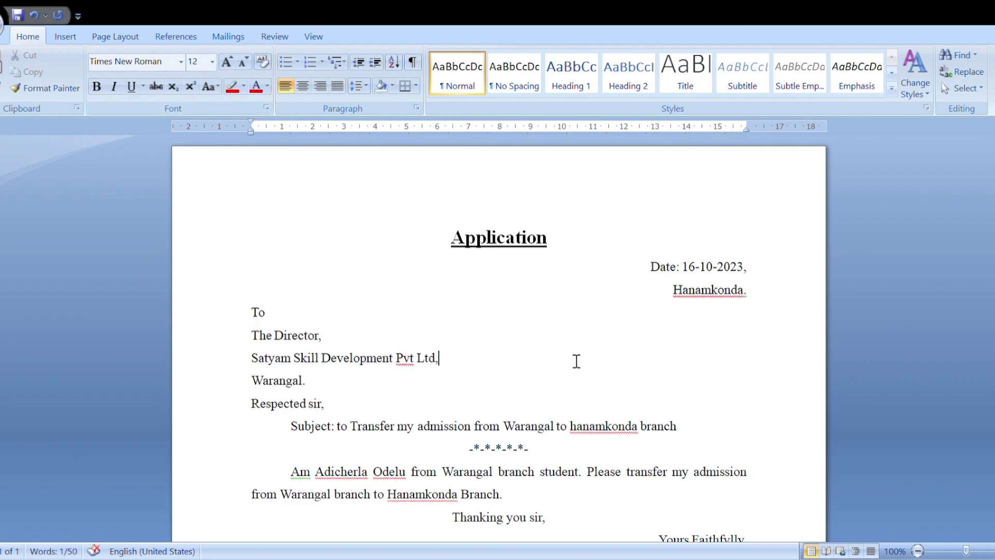
pyautogui.scroll(-2, 576, 362)
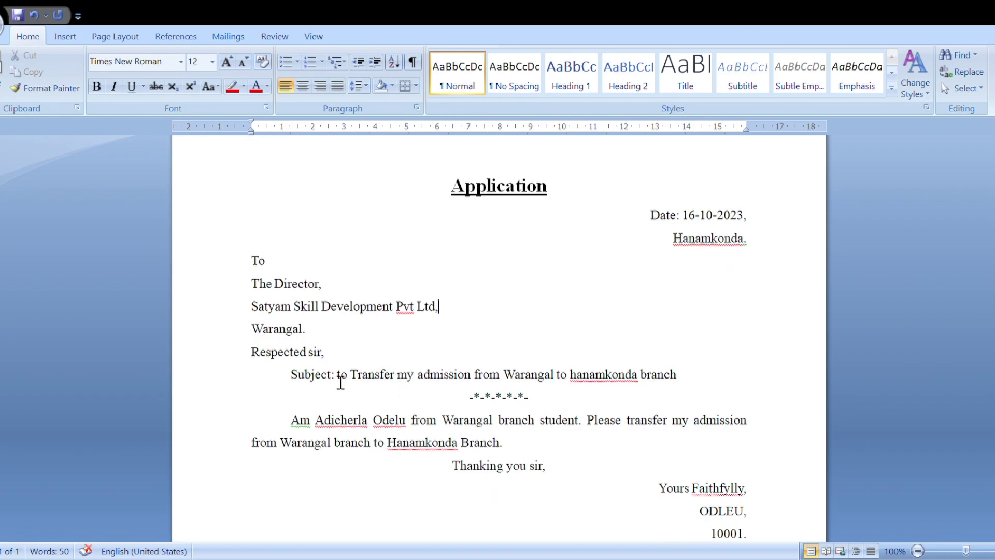
# Step: Bold the word 'Subject' and the student's name in the body
pyautogui.moveTo(332, 380); pyautogui.dragTo(291, 376)
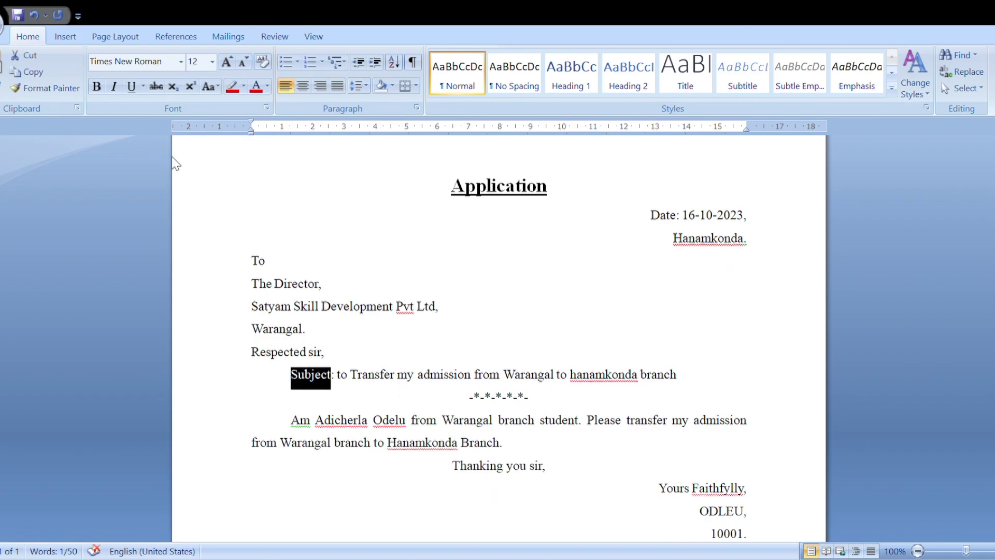
pyautogui.click(96, 86)
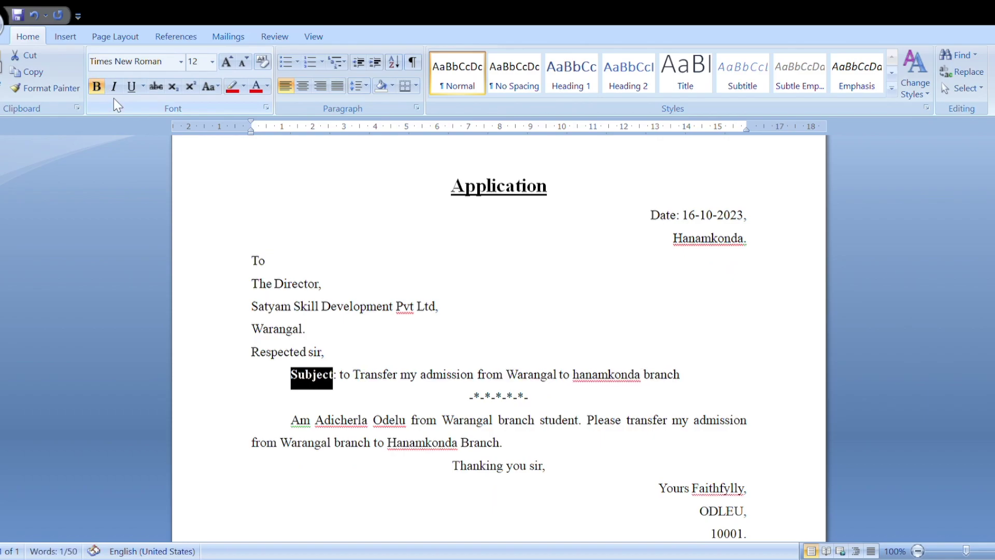
pyautogui.moveTo(317, 424); pyautogui.dragTo(404, 438)
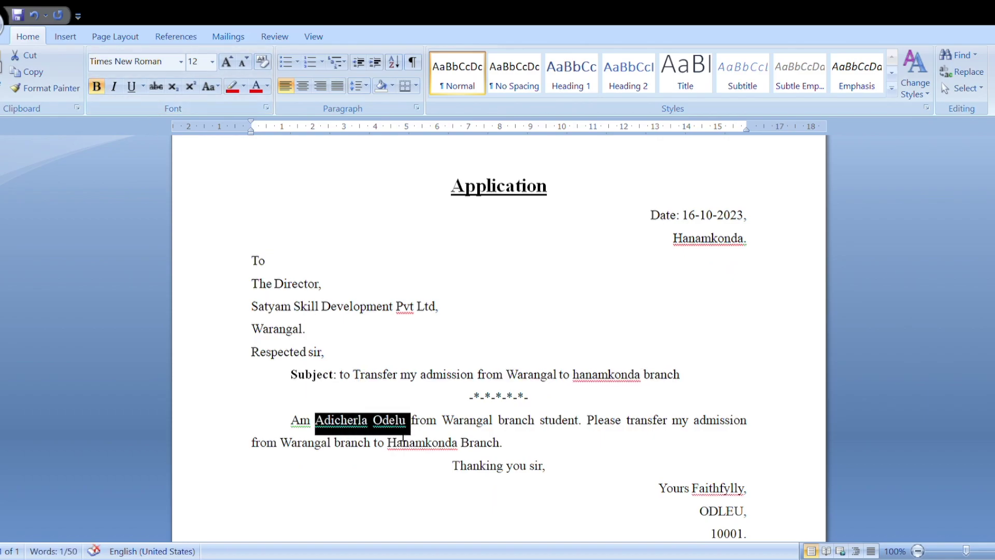
pyautogui.click(98, 86)
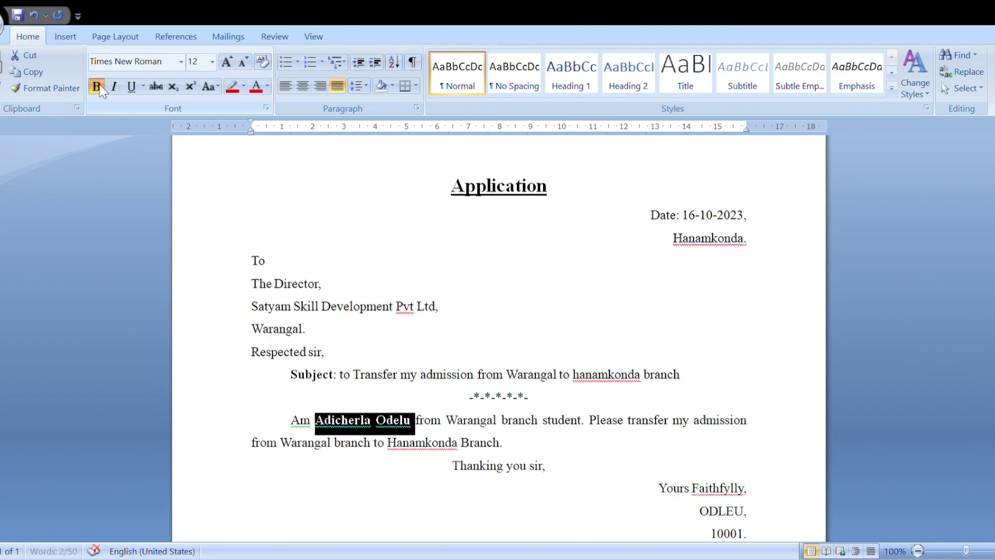
pyautogui.click(594, 475)
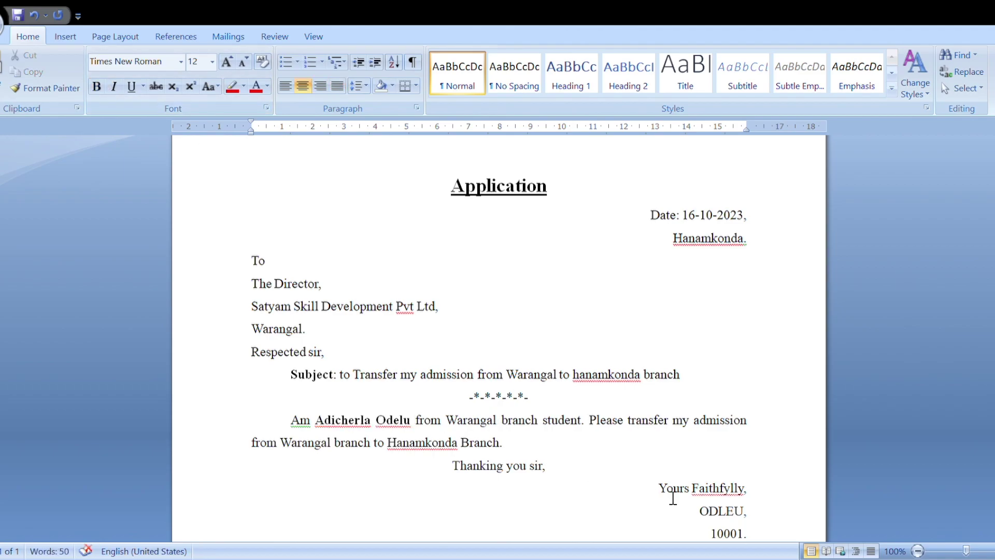
# Step: Make the closing 'Yours Faithfylly' bold and underlined
pyautogui.moveTo(665, 497); pyautogui.dragTo(742, 490)
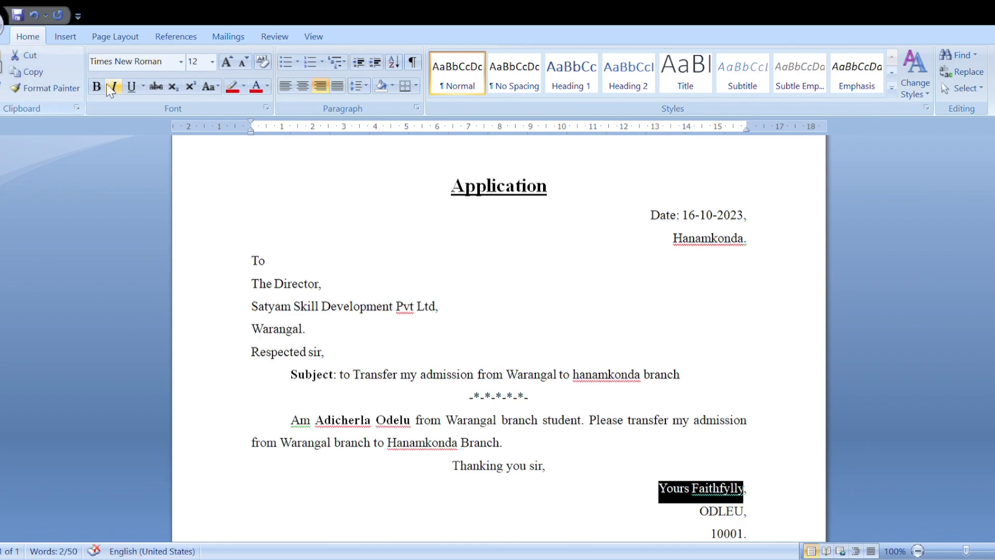
pyautogui.click(96, 86)
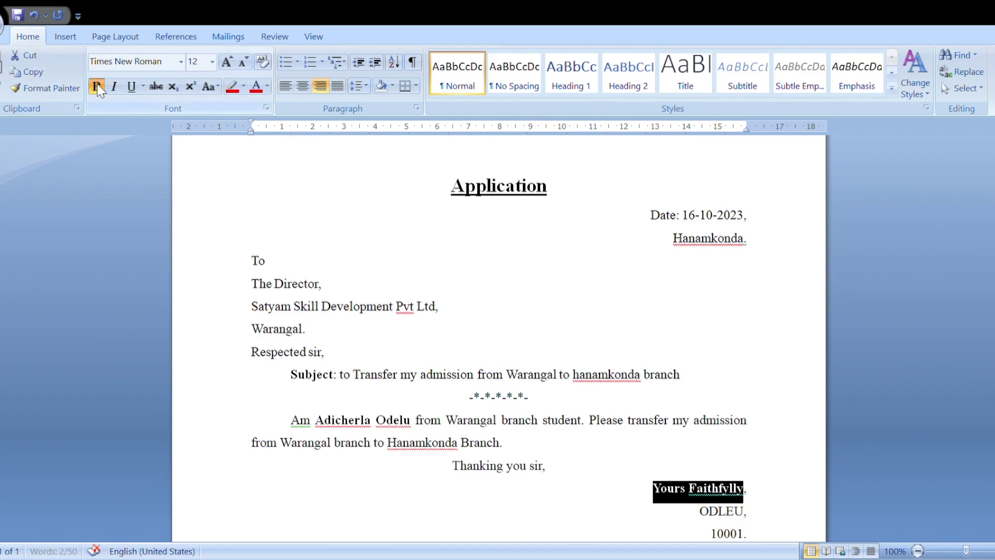
pyautogui.click(131, 86)
pyautogui.click(512, 361)
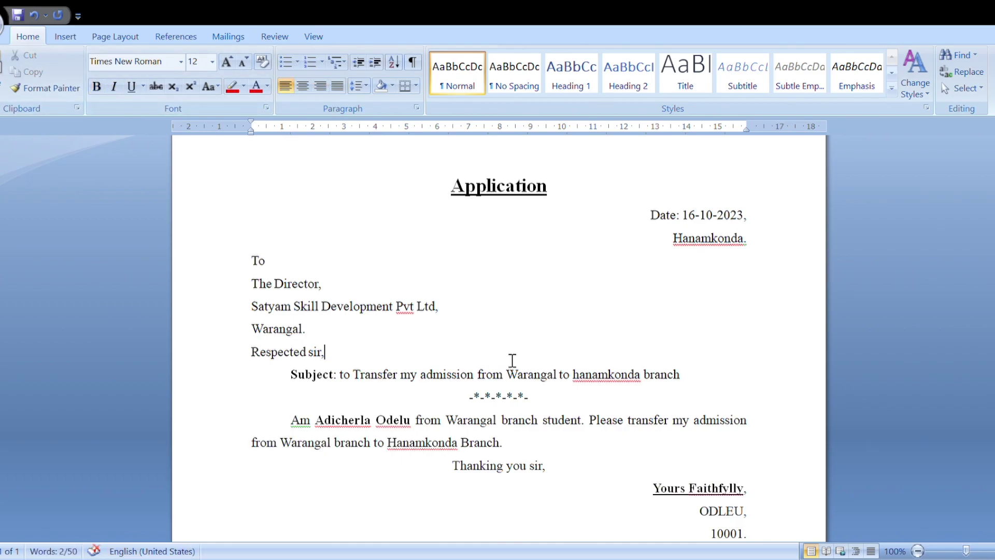
pyautogui.scroll(-3, 512, 361)
pyautogui.scroll(4, 512, 360)
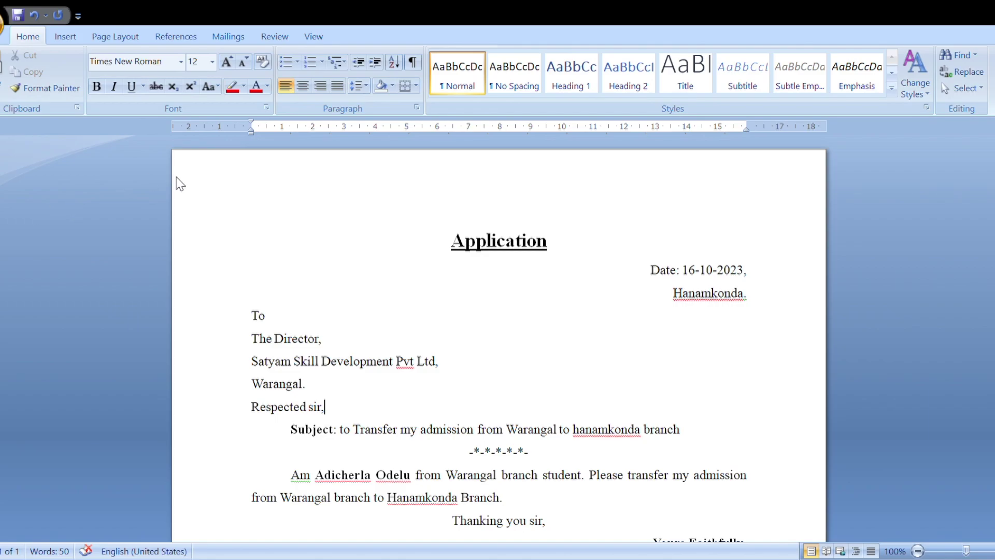
pyautogui.hotkey('ctrl', 'F2')
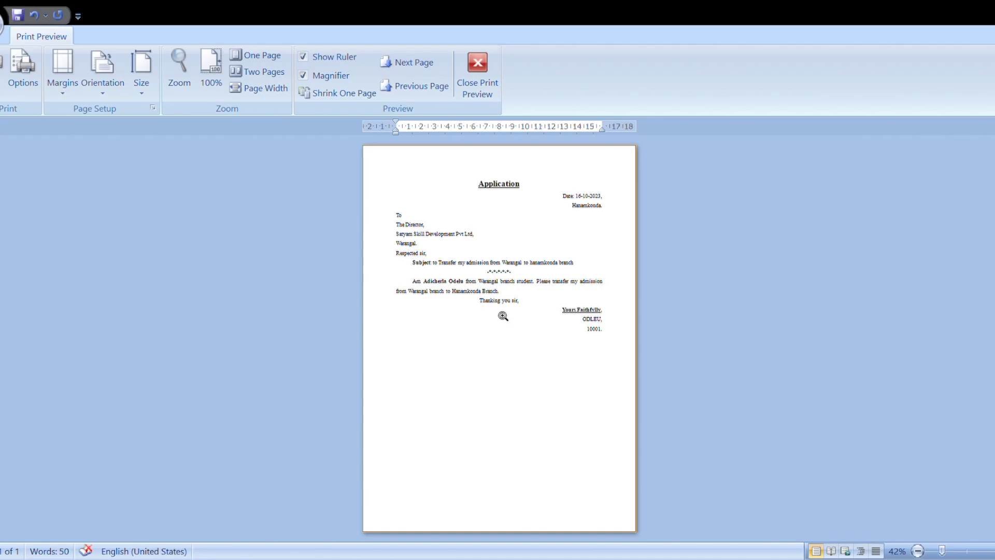
pyautogui.click(506, 236)
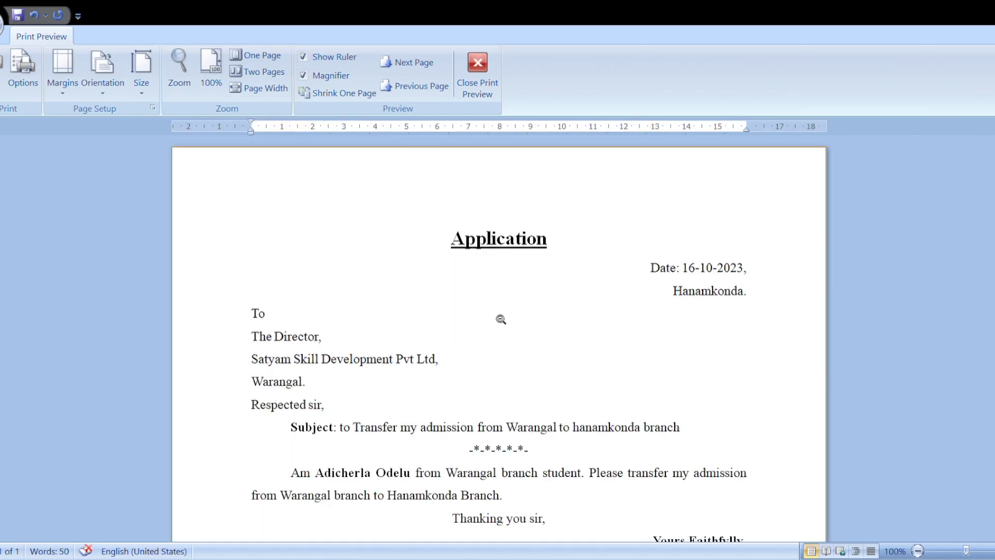
pyautogui.scroll(-1, 500, 320)
pyautogui.scroll(-3, 501, 320)
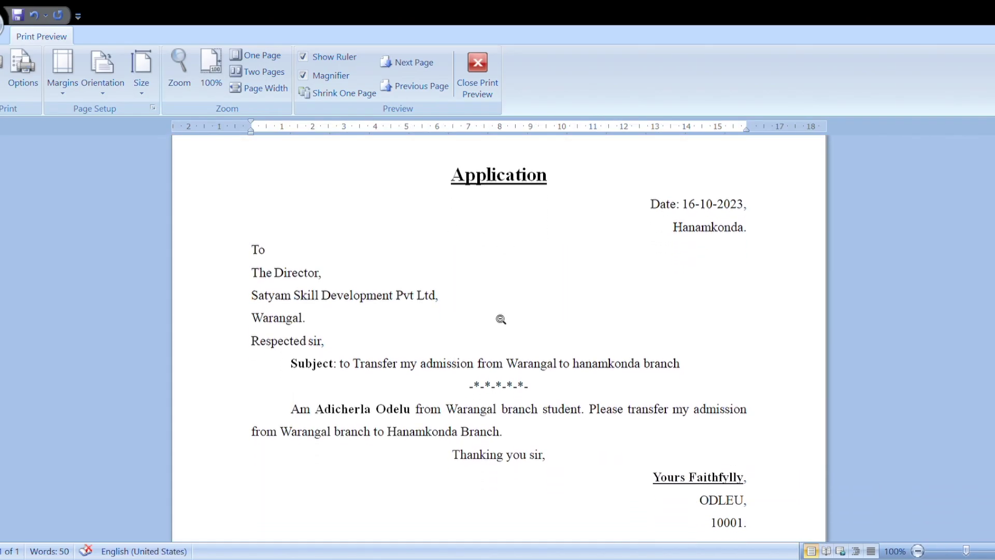
pyautogui.scroll(-5, 501, 320)
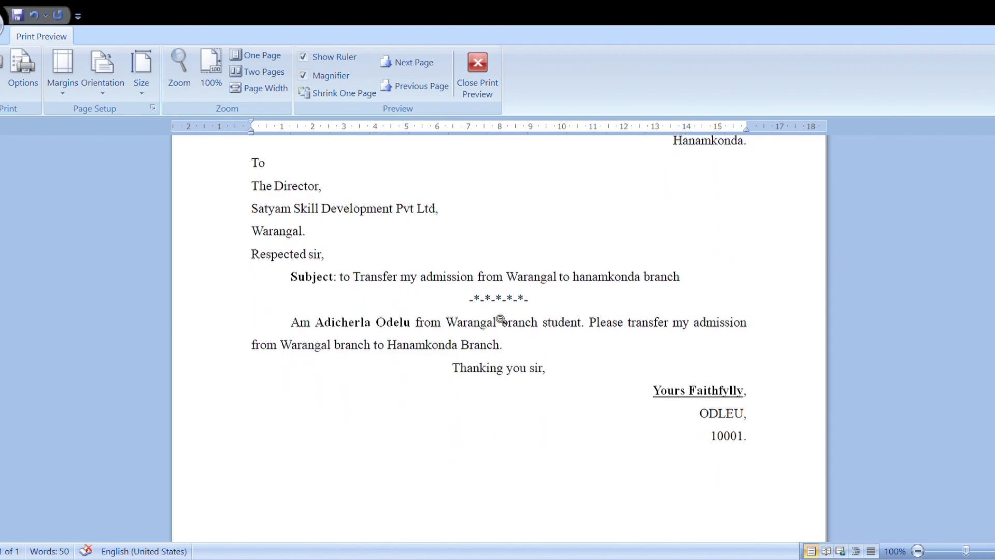
pyautogui.click(477, 71)
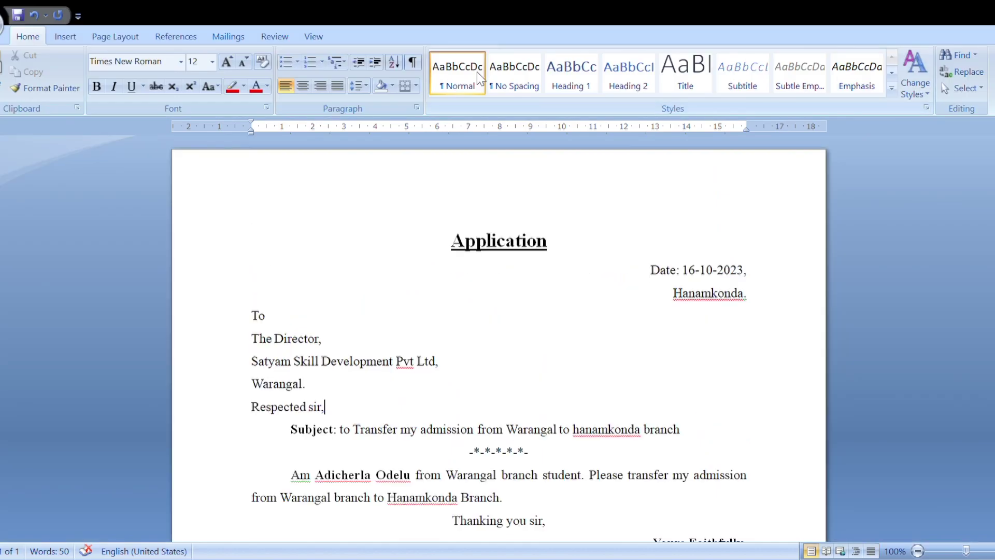